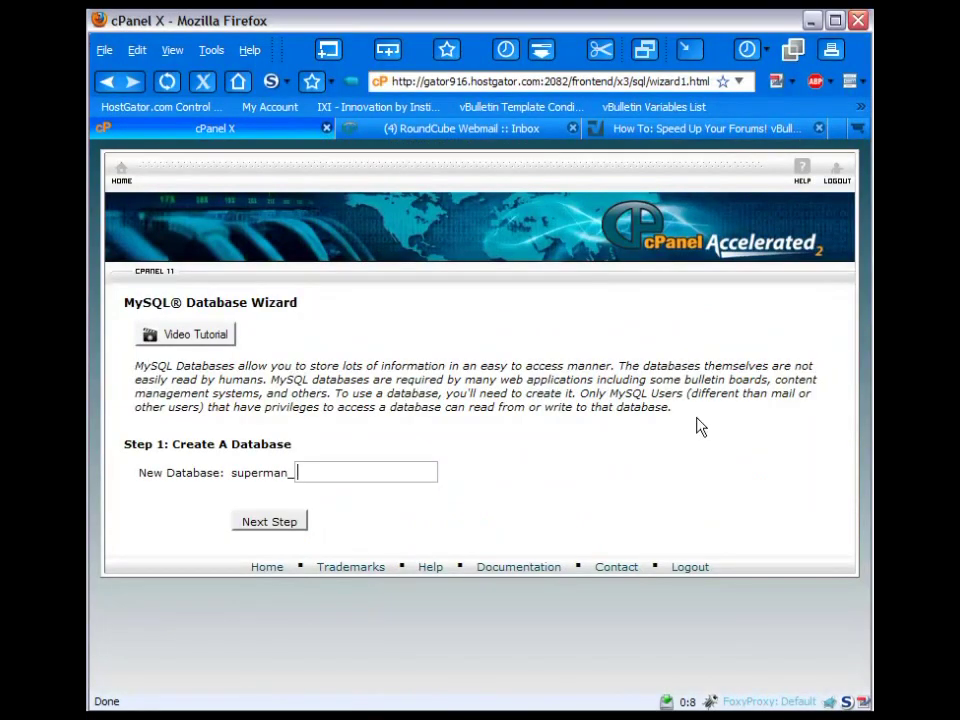
# - Name the new database 'videos' after the superman_ prefix and create superman_videos
pyautogui.moveTo(233, 475); pyautogui.dragTo(293, 472)
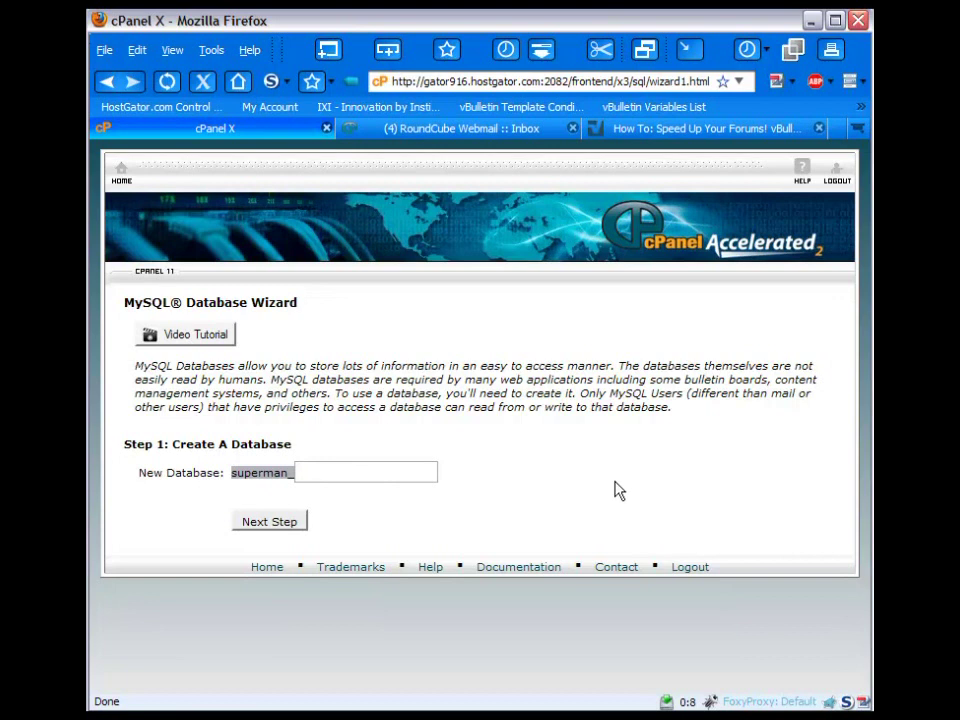
pyautogui.click(238, 472)
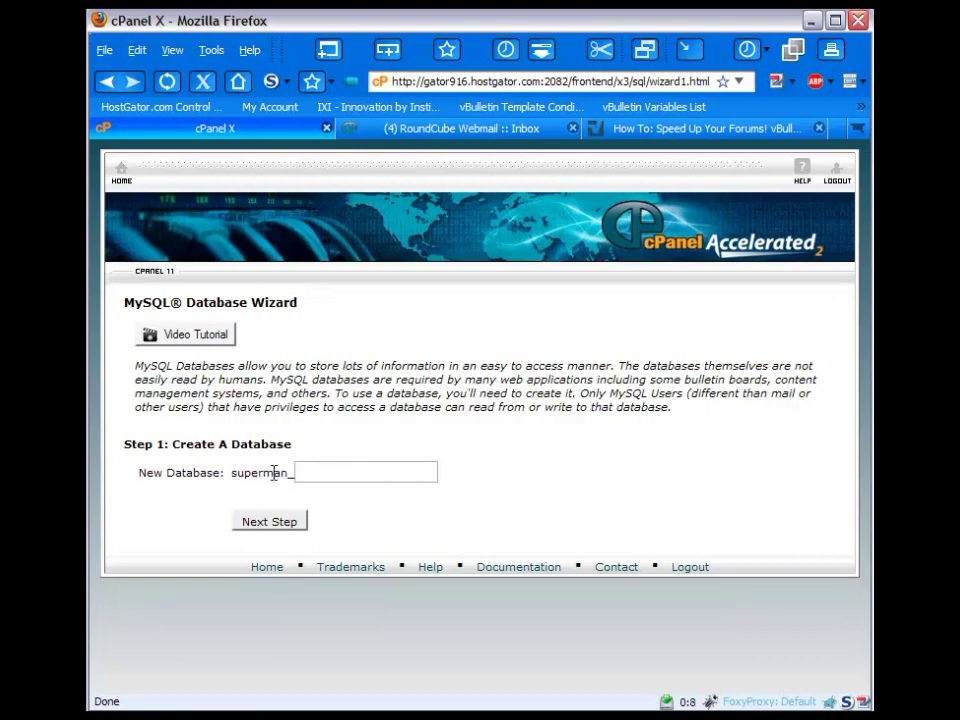
pyautogui.click(317, 472)
pyautogui.write('demo')
pyautogui.moveTo(335, 472); pyautogui.dragTo(278, 472)
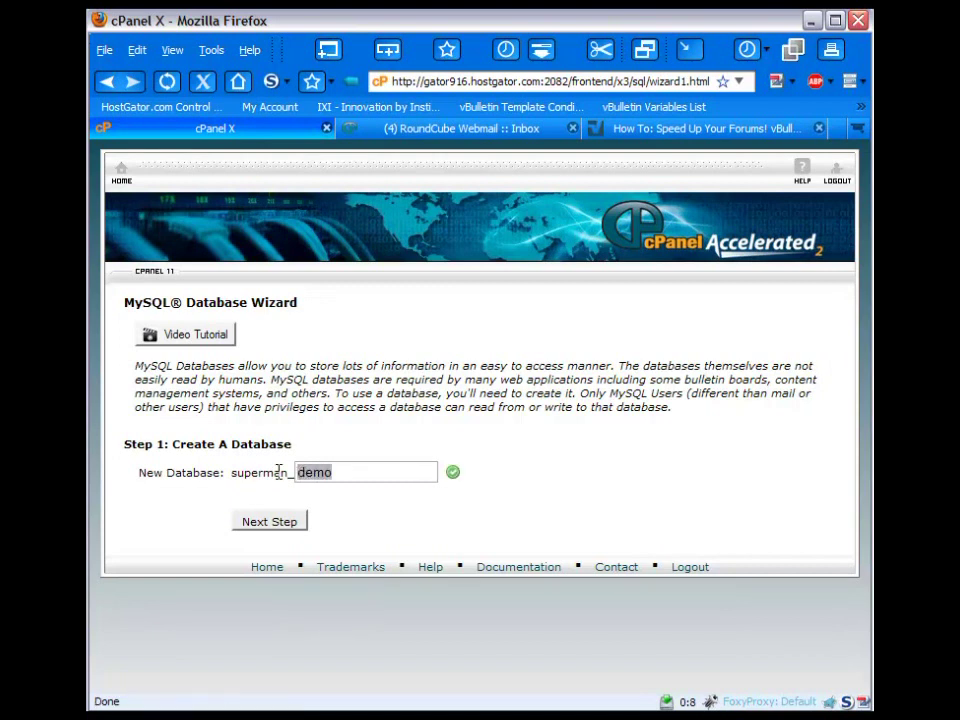
pyautogui.write('videos')
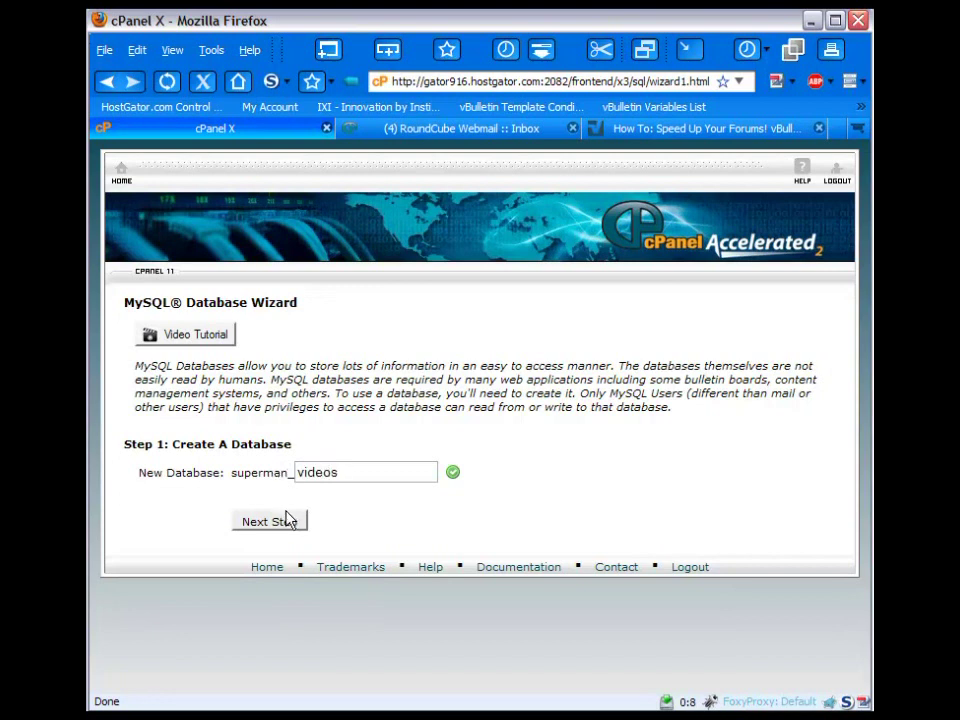
pyautogui.click(285, 522)
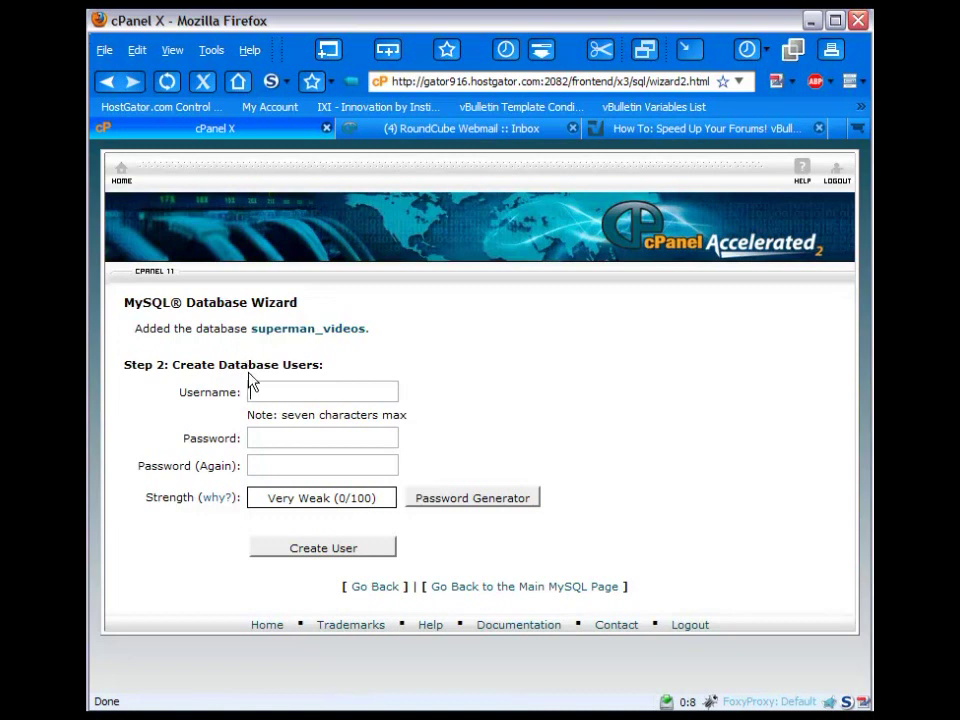
# - Create database user testguy, entering the chosen password in both password fields
pyautogui.write('testguy')
pyautogui.click(266, 432)
pyautogui.write('123')
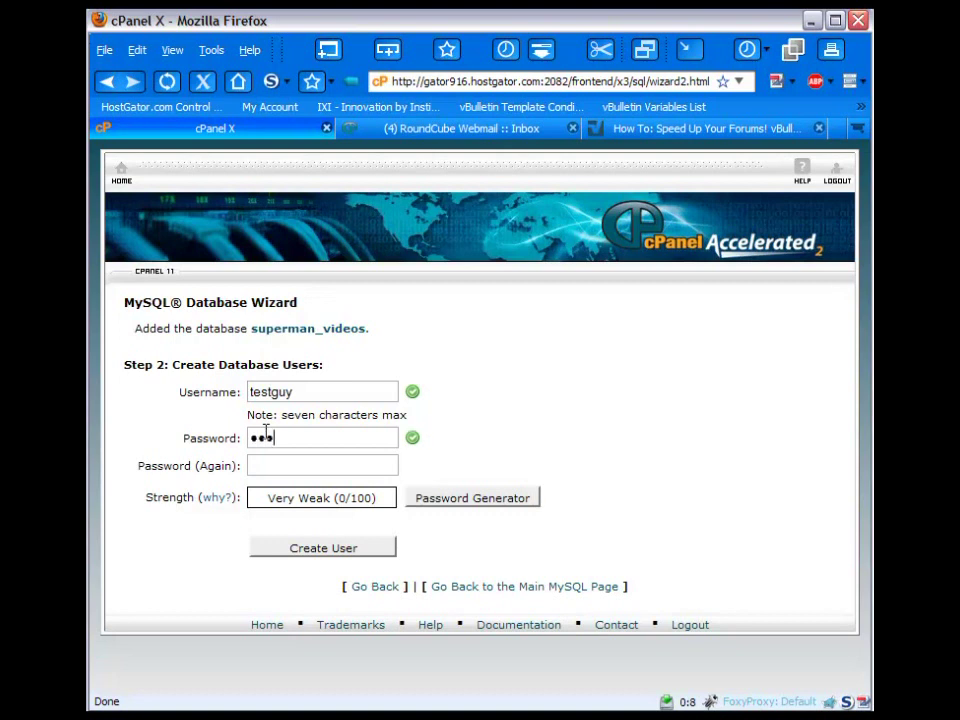
pyautogui.write('4567')
pyautogui.press('Tab')
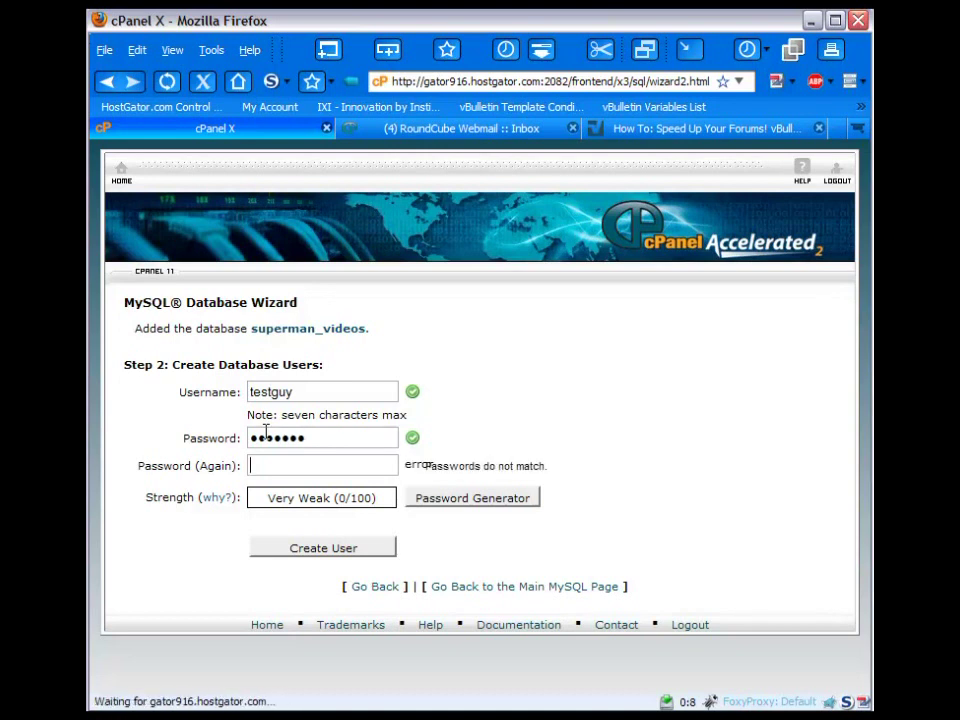
pyautogui.write('123')
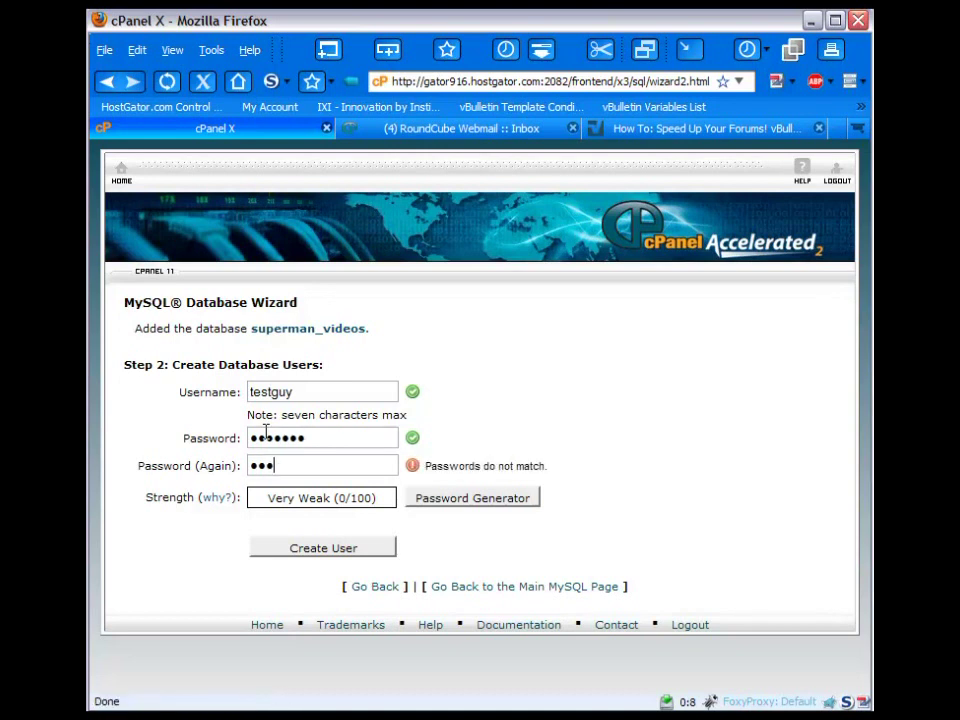
pyautogui.write('4567')
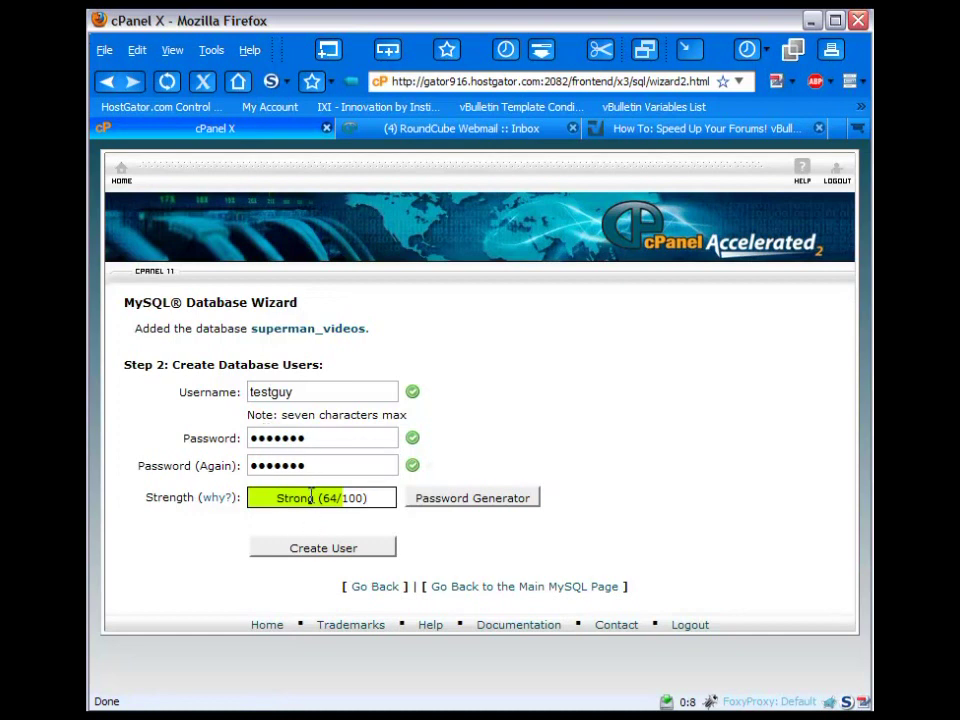
pyautogui.click(337, 552)
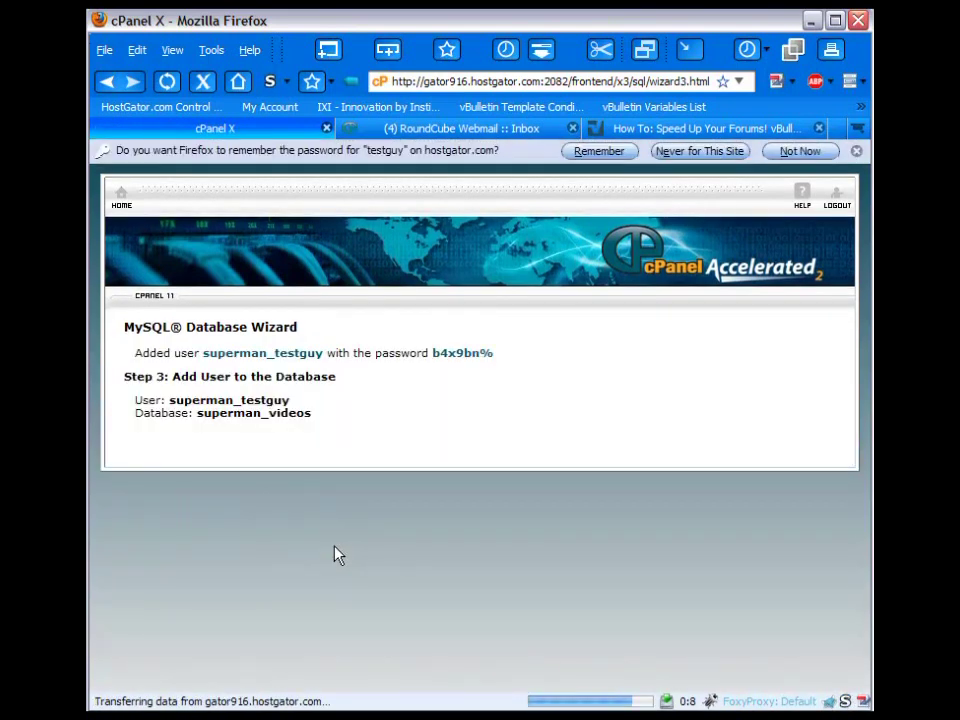
# - Grant superman_testguy ALL PRIVILEGES on superman_videos and add the user to it
pyautogui.scroll(-2, 628, 495)
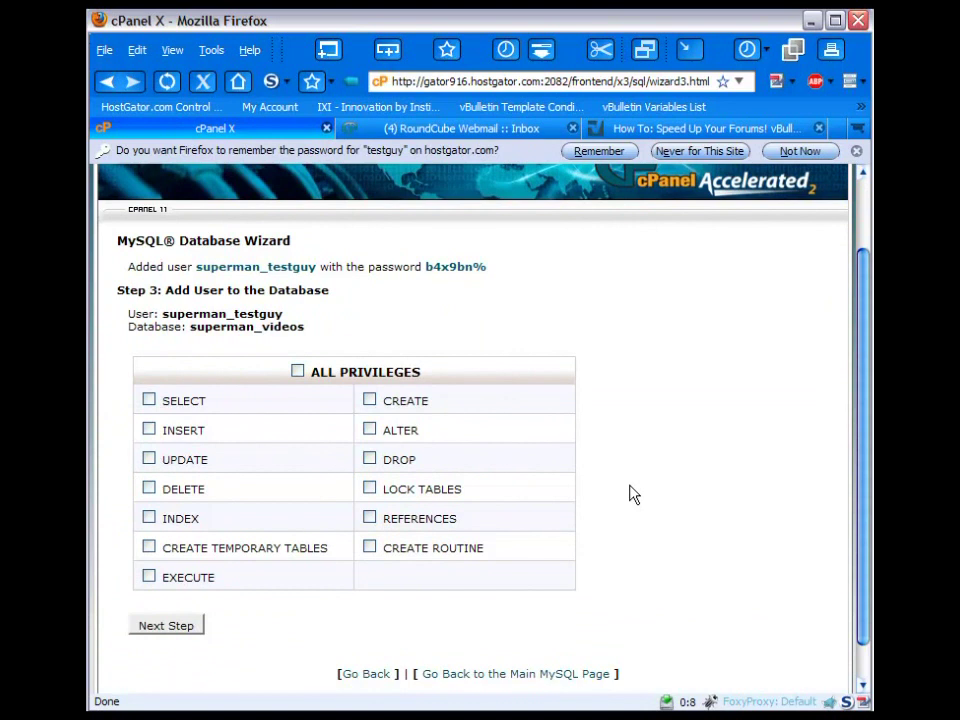
pyautogui.click(298, 372)
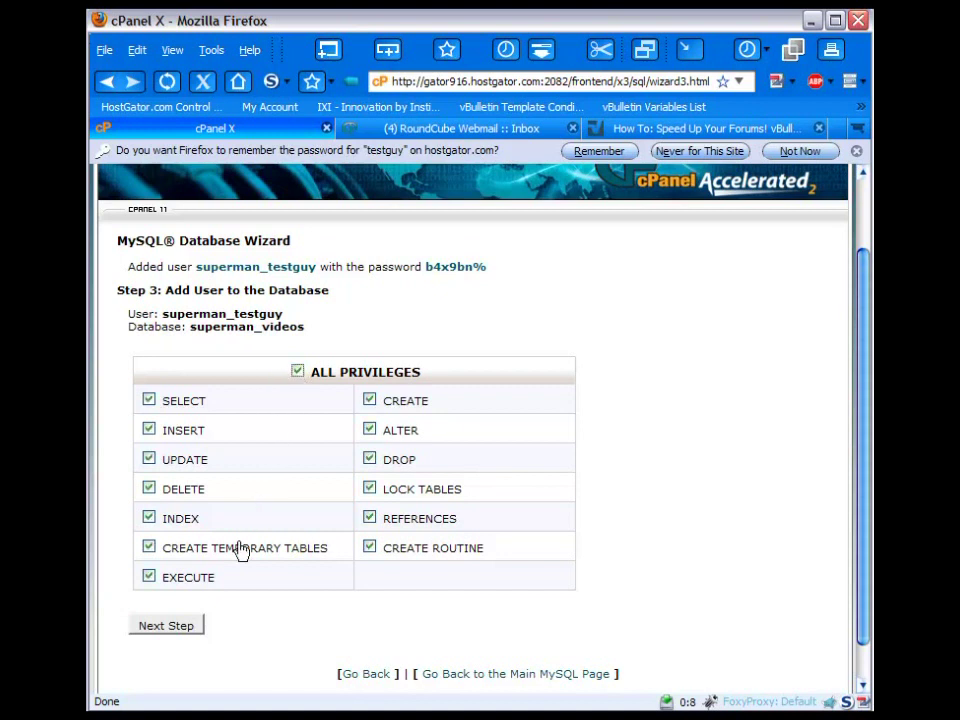
pyautogui.click(185, 630)
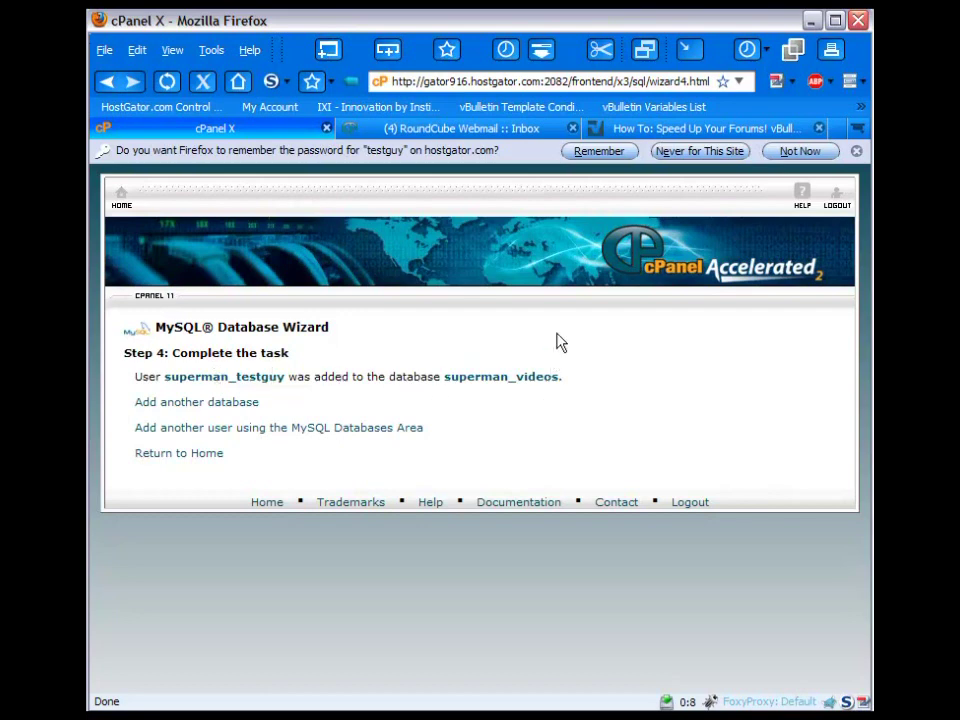
# - Dismiss Firefox's save-password prompt and select the superman_videos database name on the completion page
pyautogui.click(798, 151)
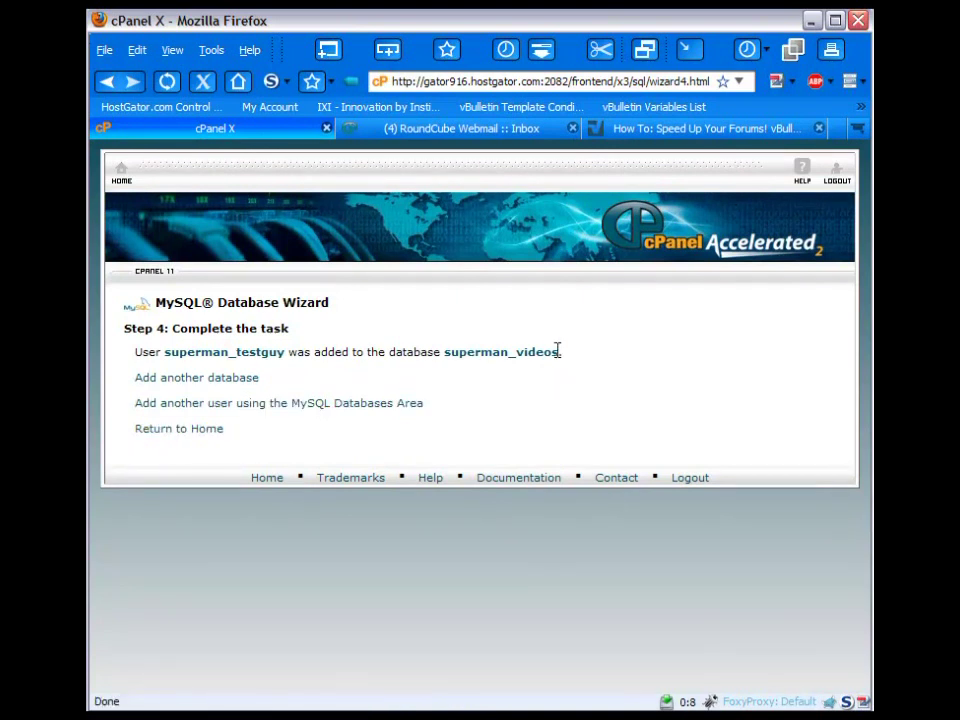
pyautogui.moveTo(559, 351); pyautogui.dragTo(446, 352)
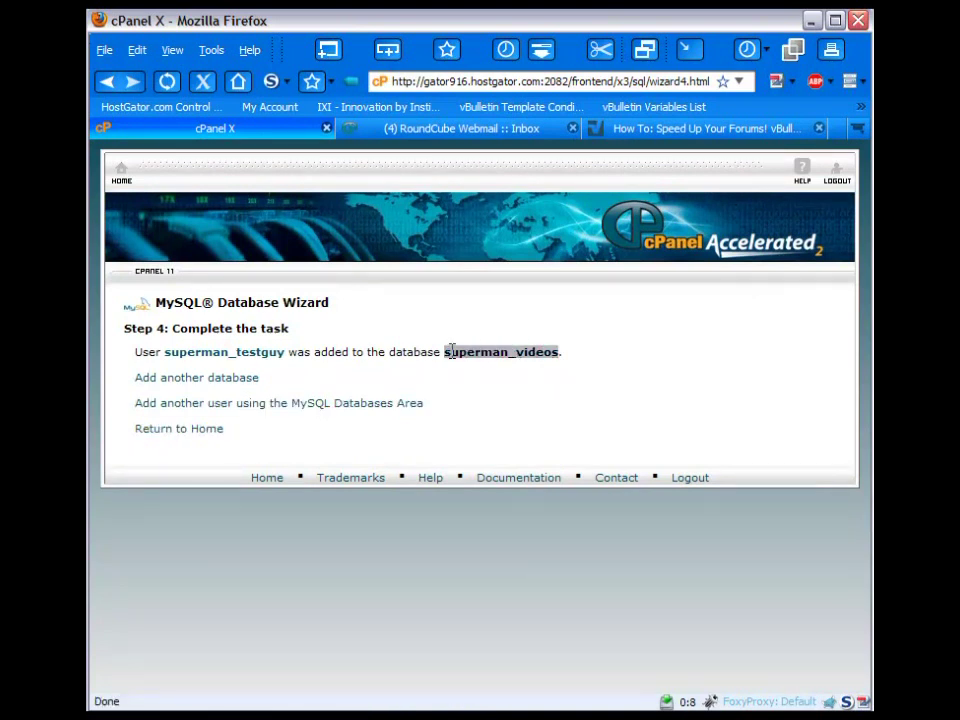
pyautogui.click(323, 381)
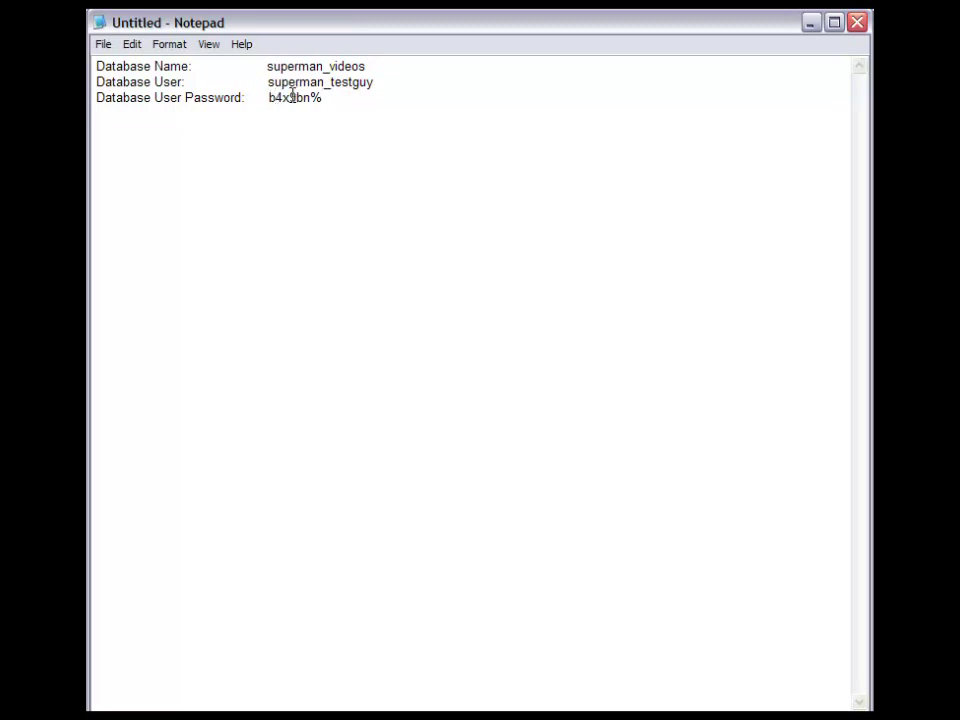
# - Minimize the Notepad notes and switch to FileZilla
pyautogui.click(810, 24)
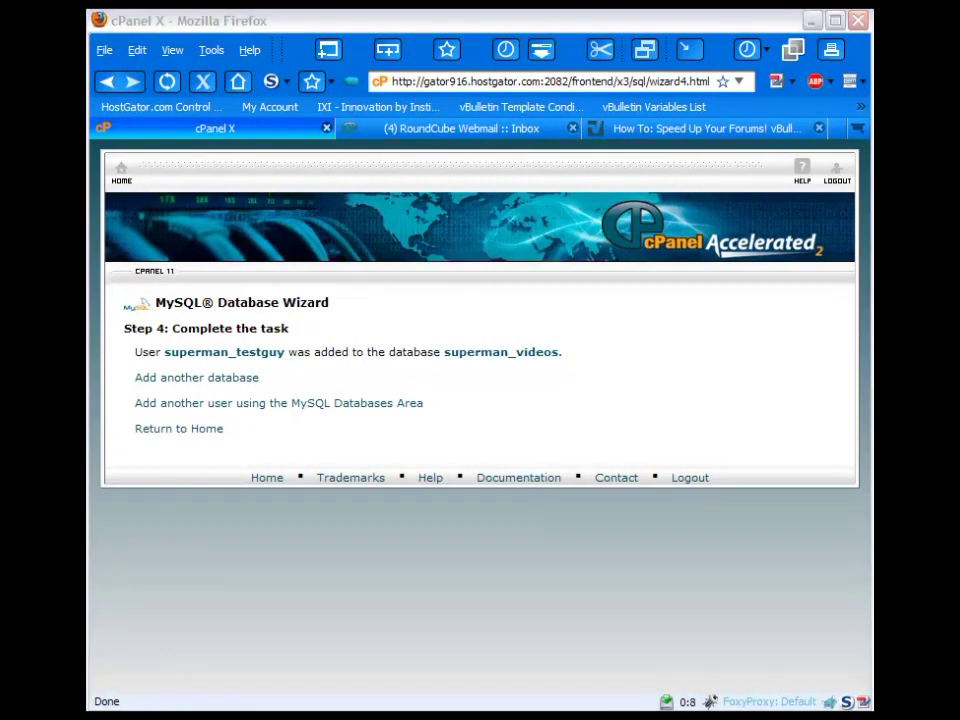
pyautogui.hotkey('alt', 'Tab')
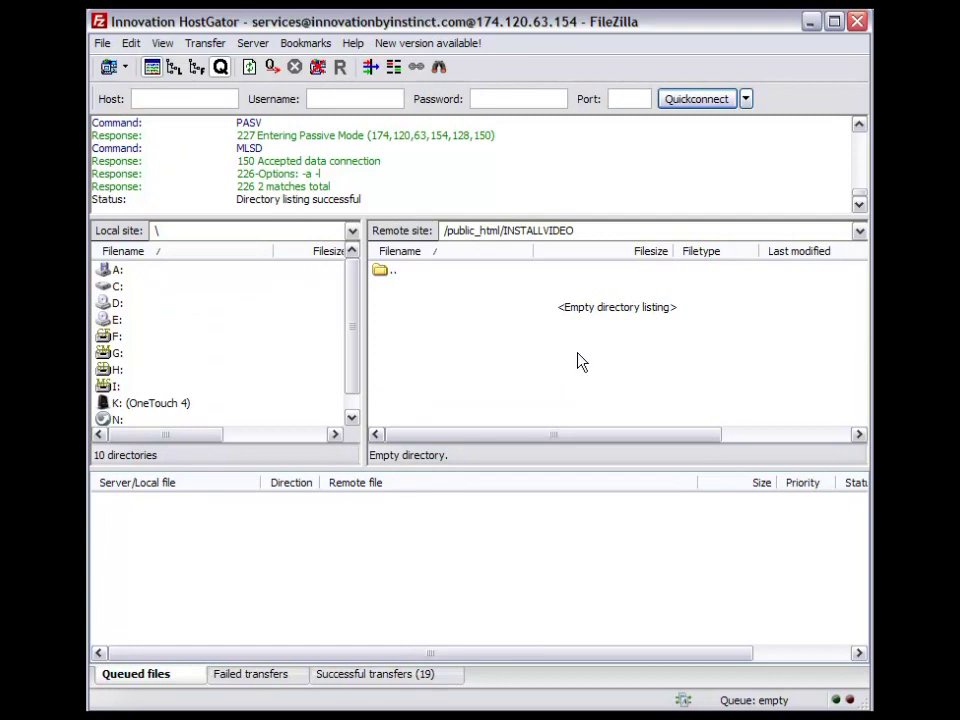
# - Check that FileZilla's remote site path is /public_html/INSTALLVIDEO
pyautogui.click(577, 232)
pyautogui.click(493, 231)
pyautogui.moveTo(504, 230)
pyautogui.mouseDown()
pyautogui.moveTo(602, 230)
pyautogui.moveTo(504, 230)
pyautogui.mouseUp()
pyautogui.click(603, 230)
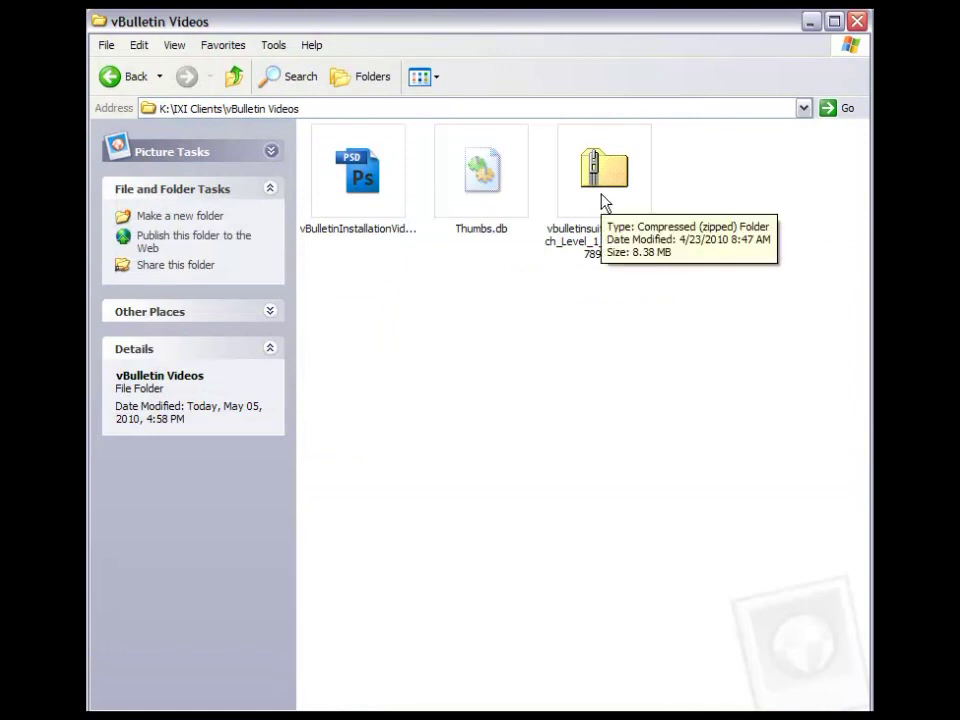
# - Extract the vbulletinsuite_4-0-3 zip into its own folder with 7-Zip
pyautogui.click(604, 203)
pyautogui.rightClick(602, 196)
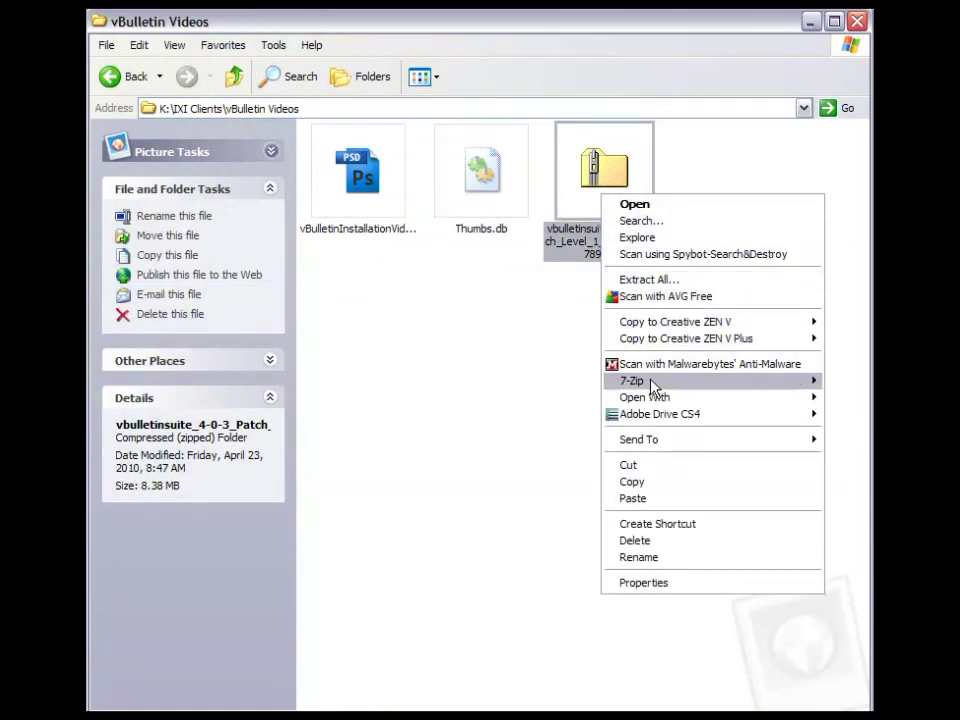
pyautogui.moveTo(711, 388)
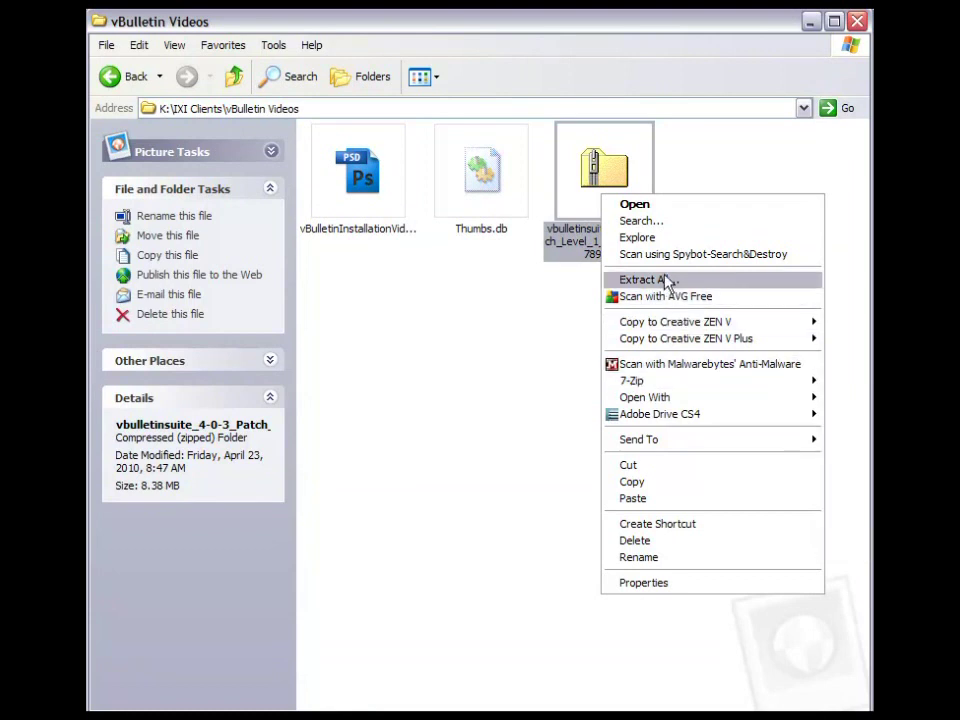
pyautogui.moveTo(658, 384)
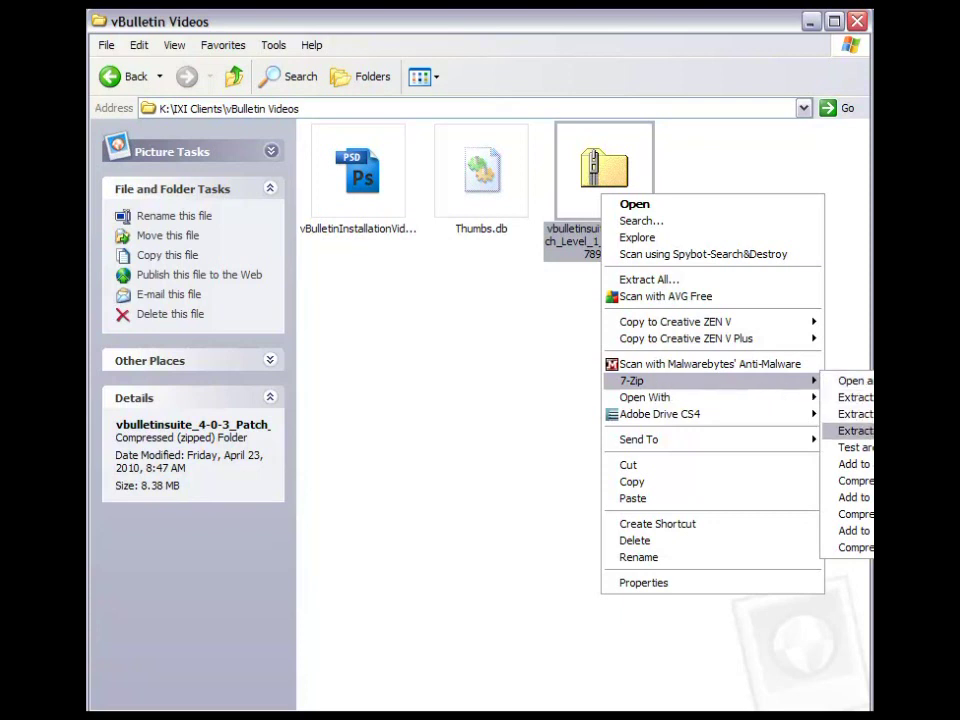
pyautogui.click(852, 430)
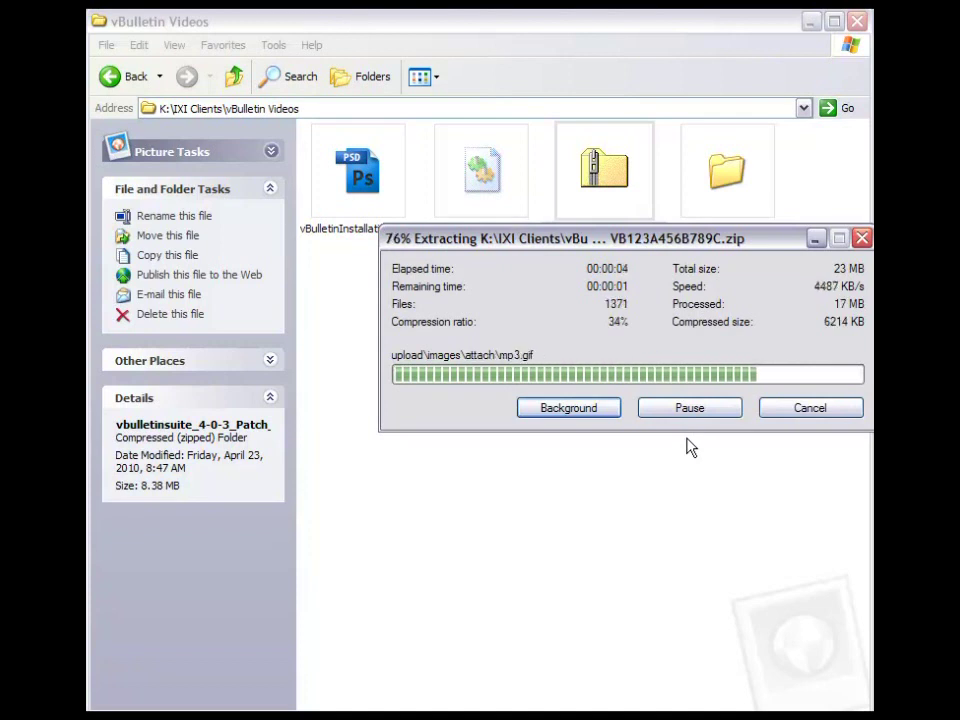
pyautogui.click(688, 446)
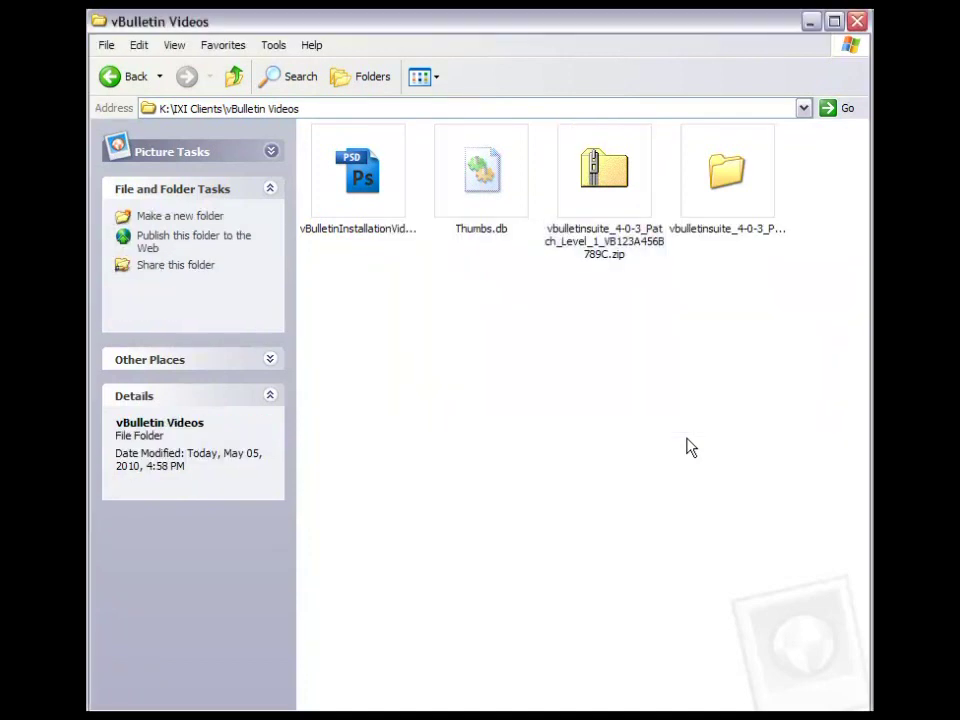
# - Browse into the extracted folder's upload/includes directory
pyautogui.doubleClick(747, 168)
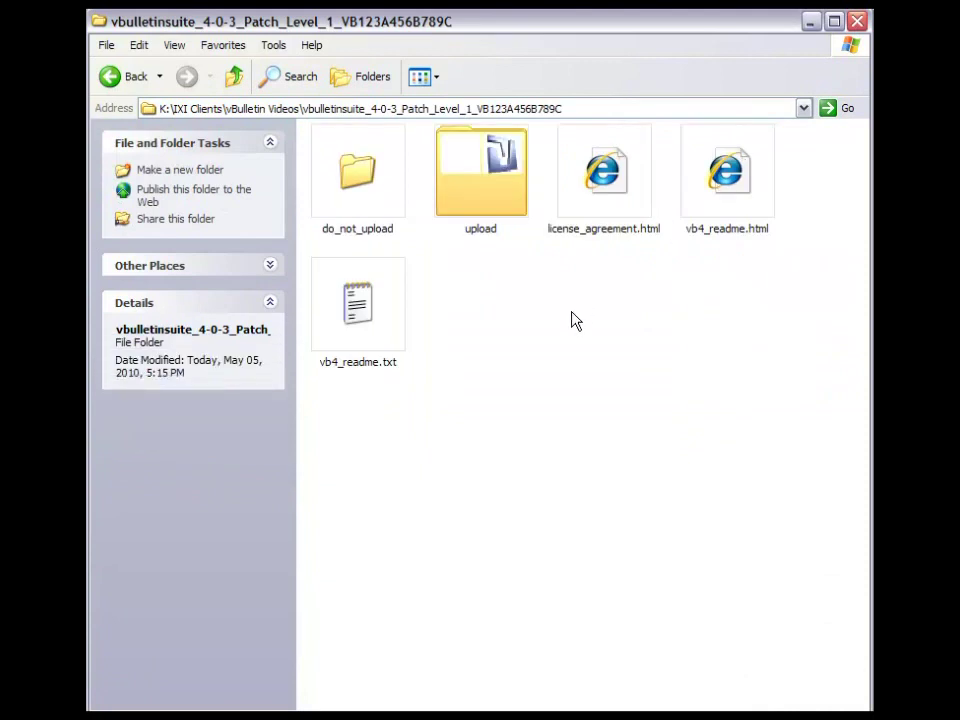
pyautogui.doubleClick(487, 178)
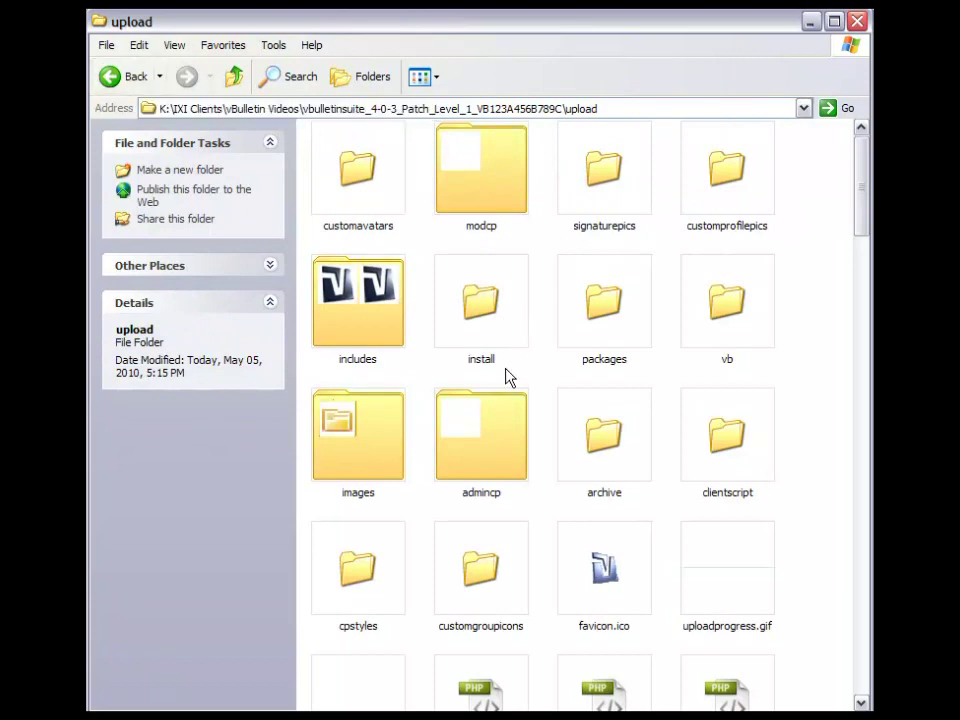
pyautogui.doubleClick(373, 268)
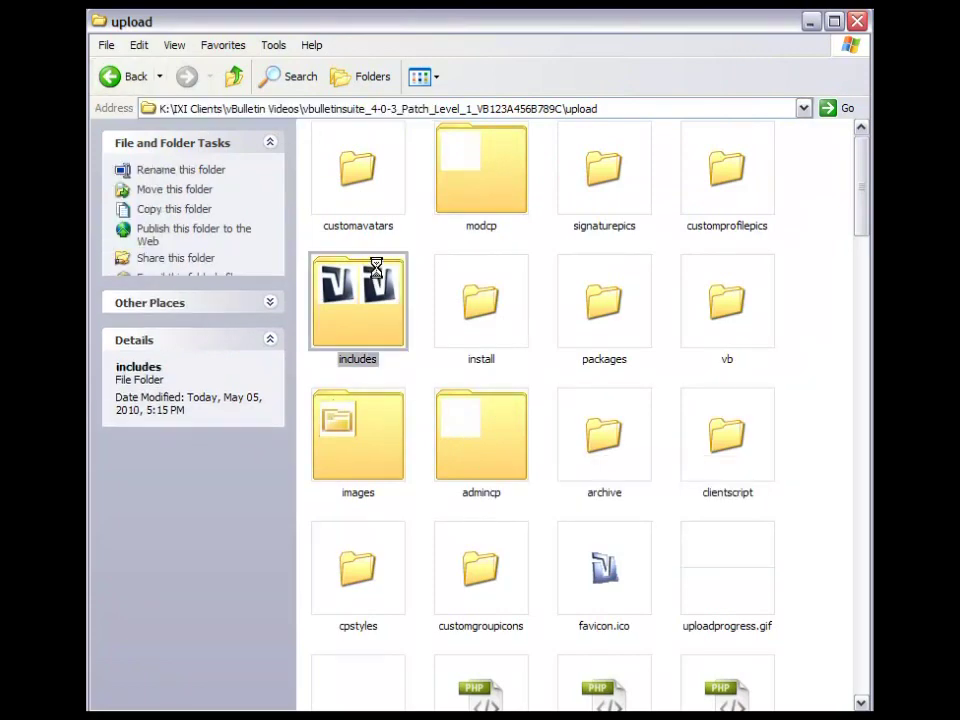
pyautogui.scroll(-2, 604, 343)
pyautogui.scroll(-10, 604, 343)
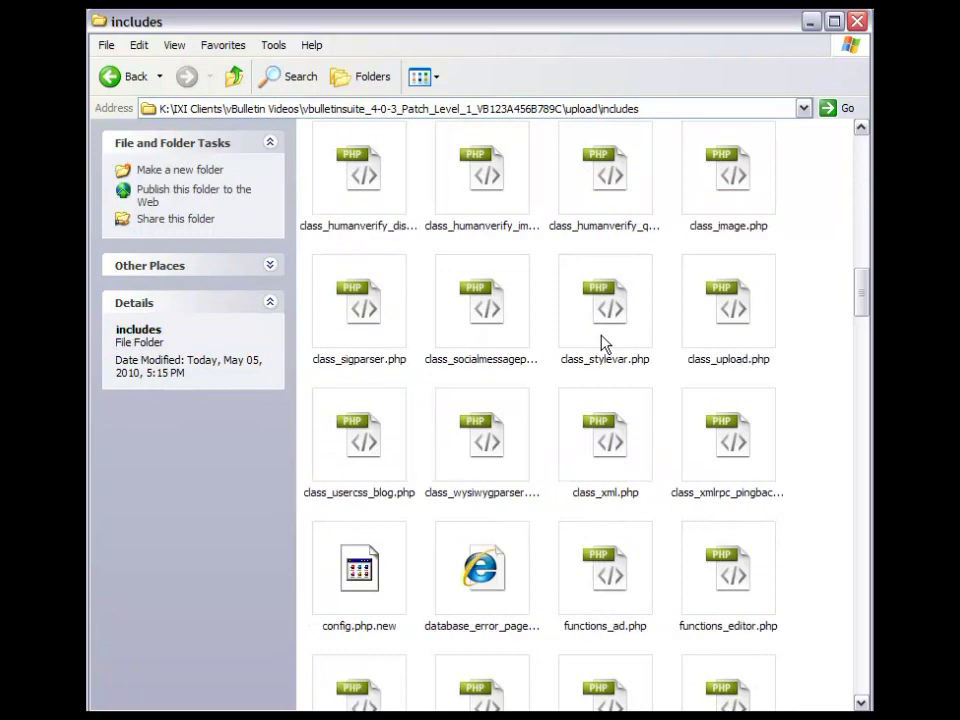
# - Rename config.php.new to config.php, accept the extension warning, and open it
pyautogui.rightClick(388, 592)
pyautogui.click(409, 553)
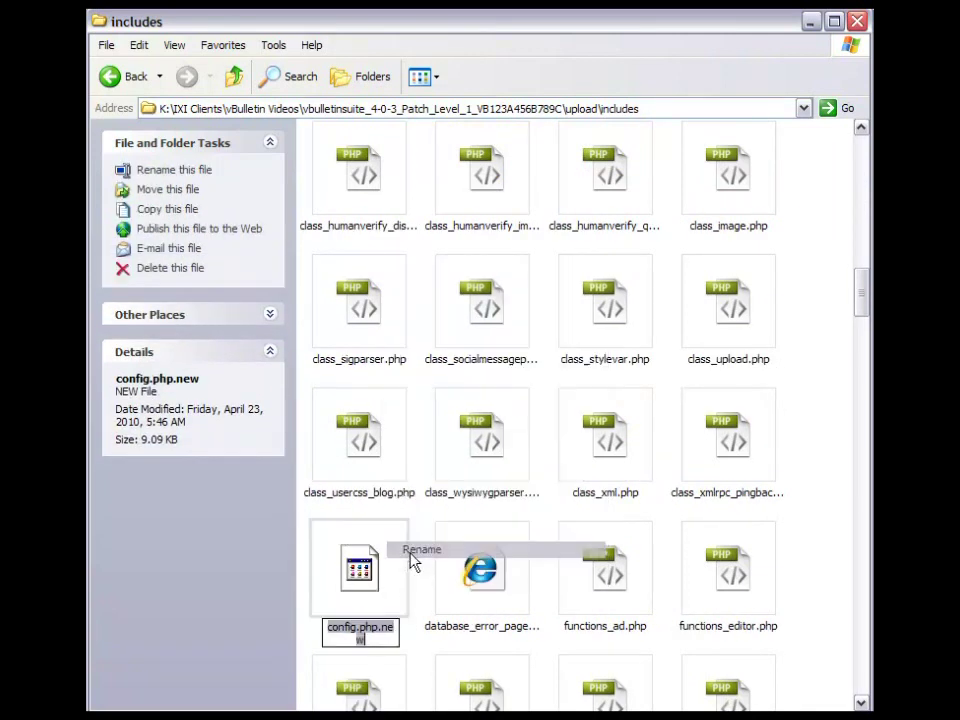
pyautogui.click(378, 628)
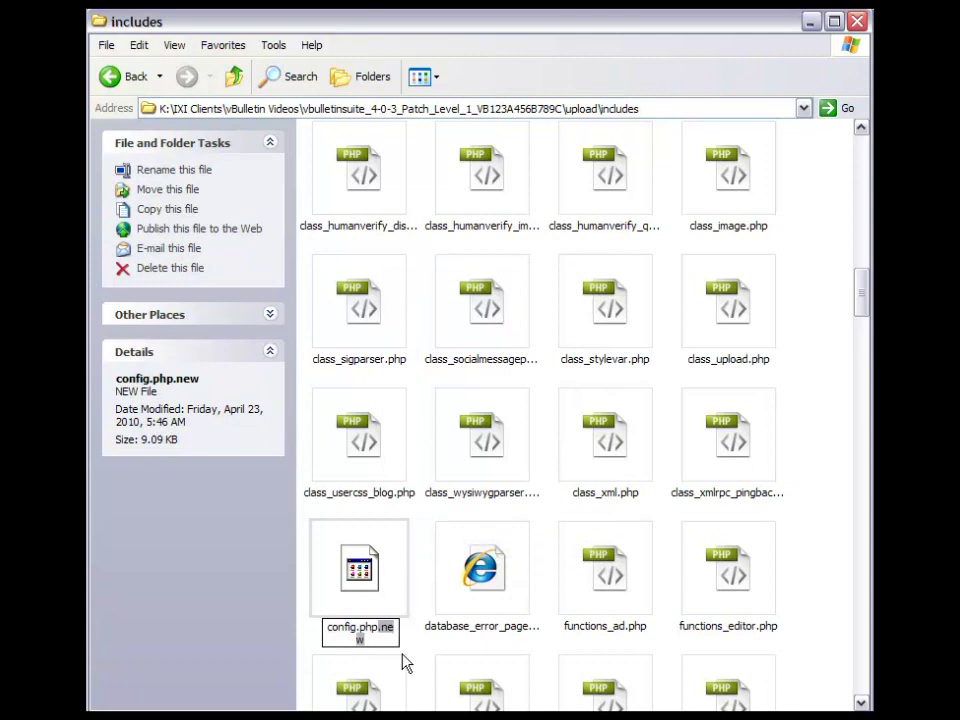
pyautogui.press('Delete')
pyautogui.press('Delete')
pyautogui.press('Delete')
pyautogui.press('Delete')
pyautogui.press('Return')
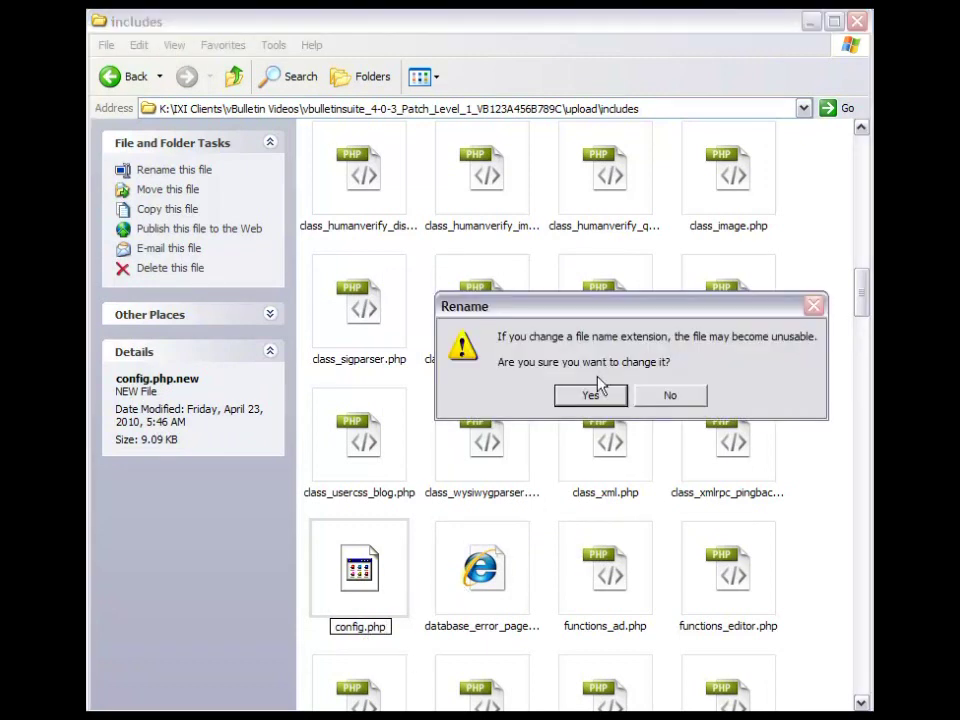
pyautogui.click(591, 397)
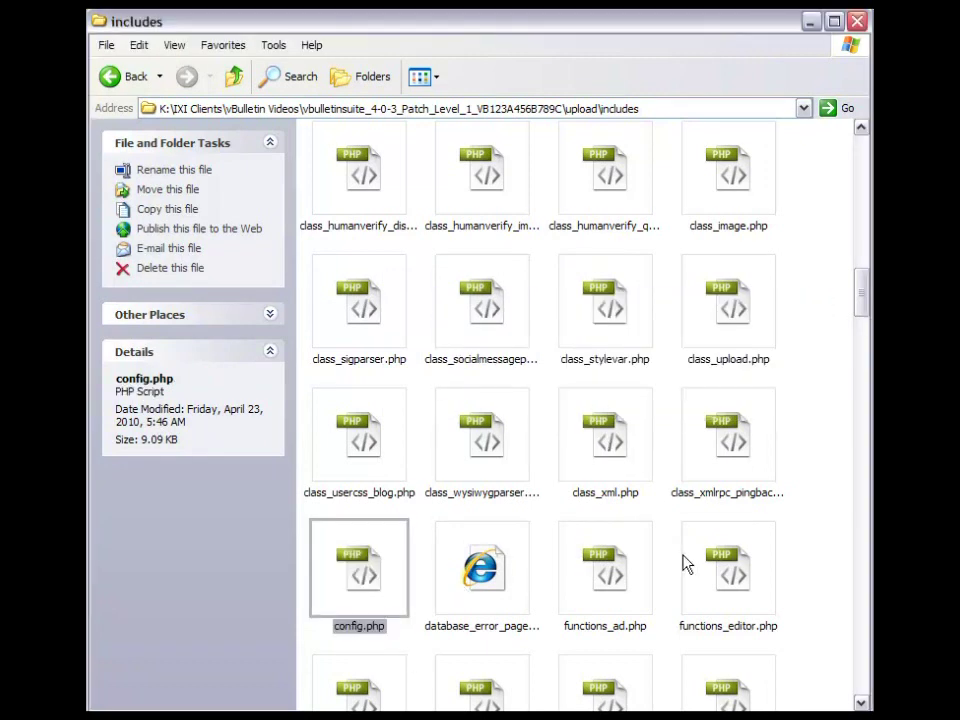
pyautogui.moveTo(392, 566)
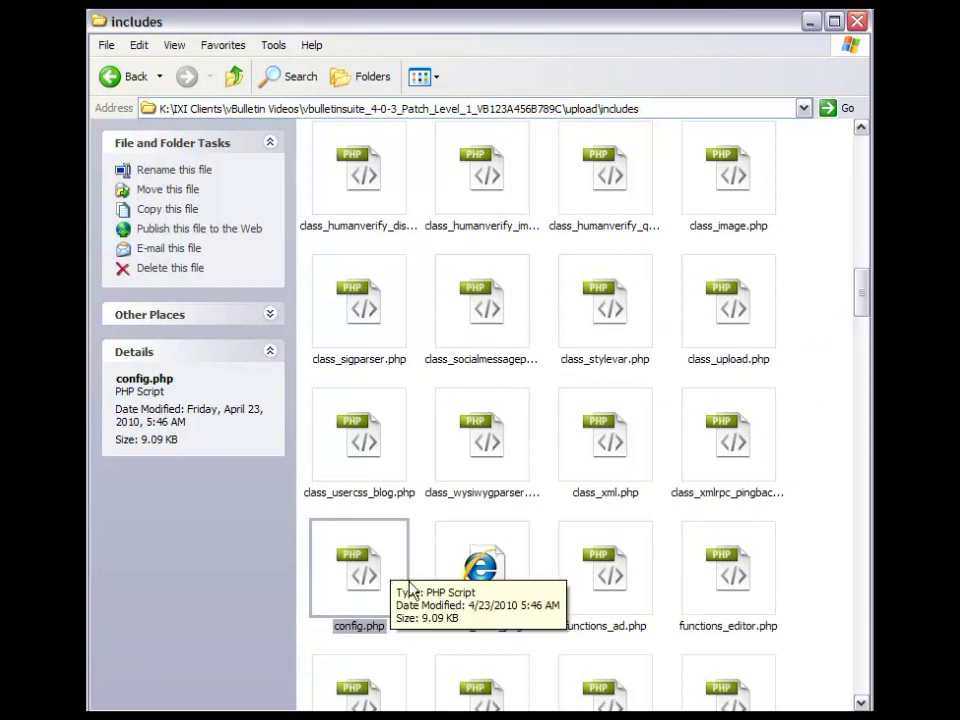
pyautogui.press('Return')
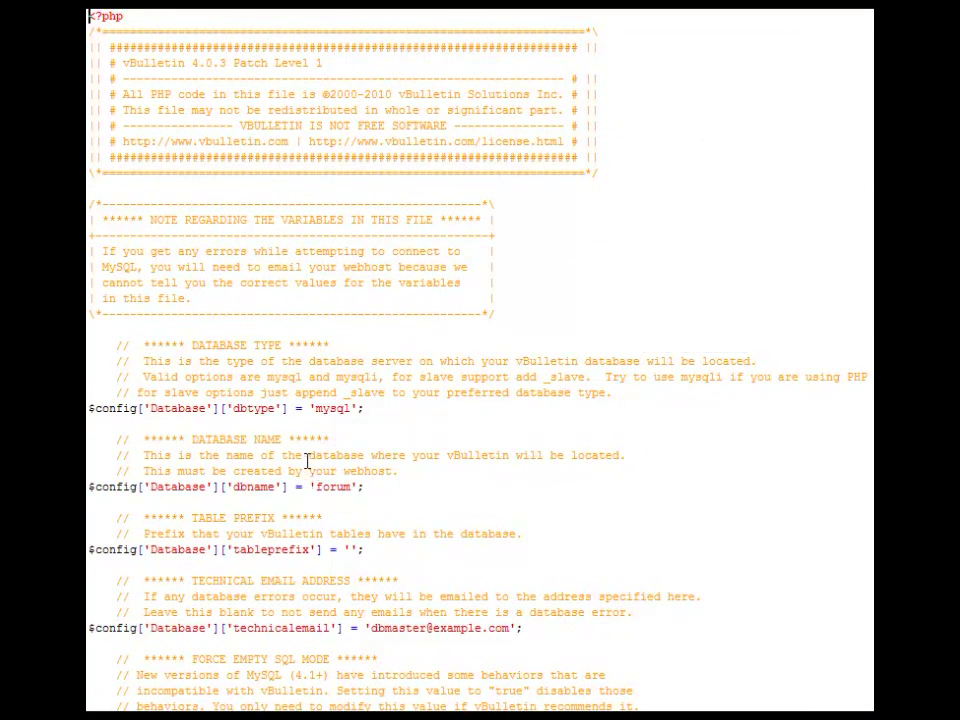
# - Replace 'forum' on the dbname line with superman_videos copied from the notes
pyautogui.scroll(-2, 307, 461)
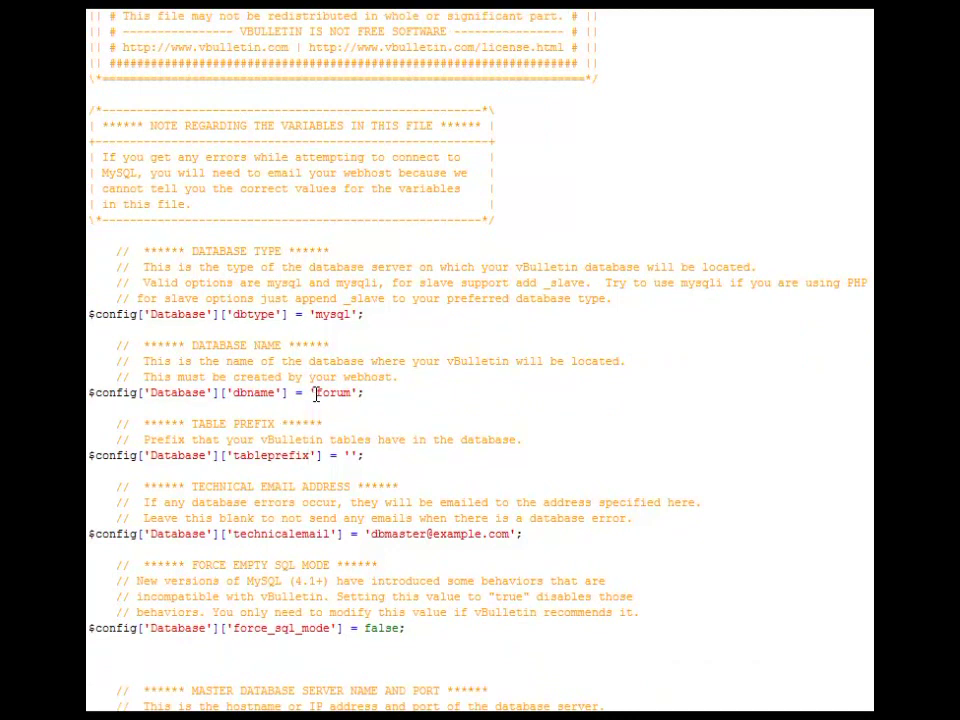
pyautogui.moveTo(316, 393); pyautogui.dragTo(352, 395)
pyautogui.hotkey('alt', 'Tab')
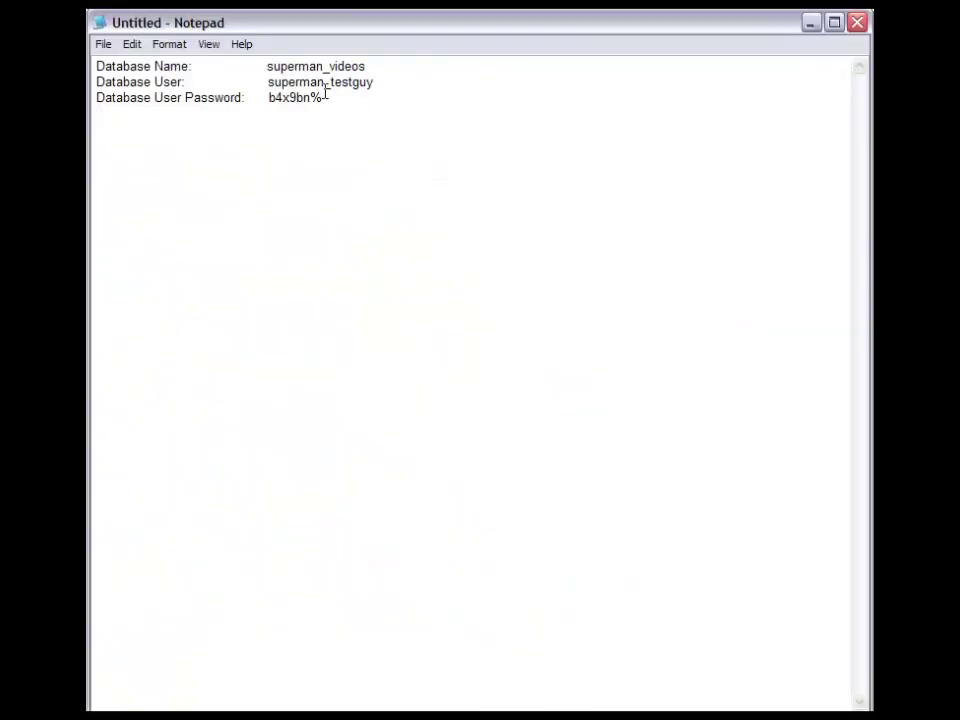
pyautogui.moveTo(365, 66); pyautogui.dragTo(267, 65)
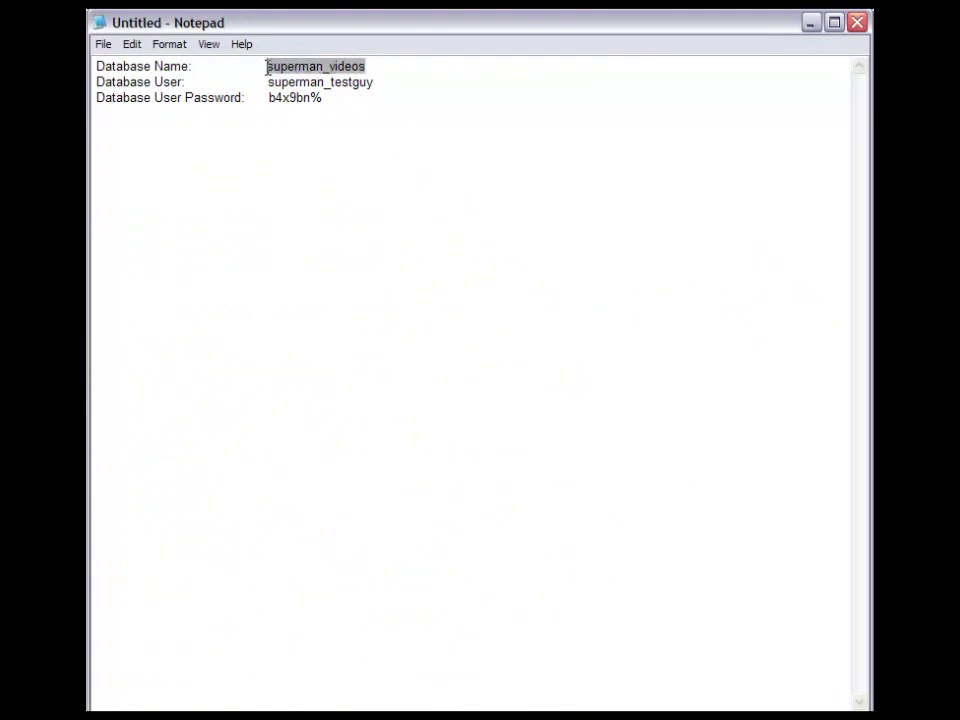
pyautogui.rightClick(268, 66)
pyautogui.click(300, 120)
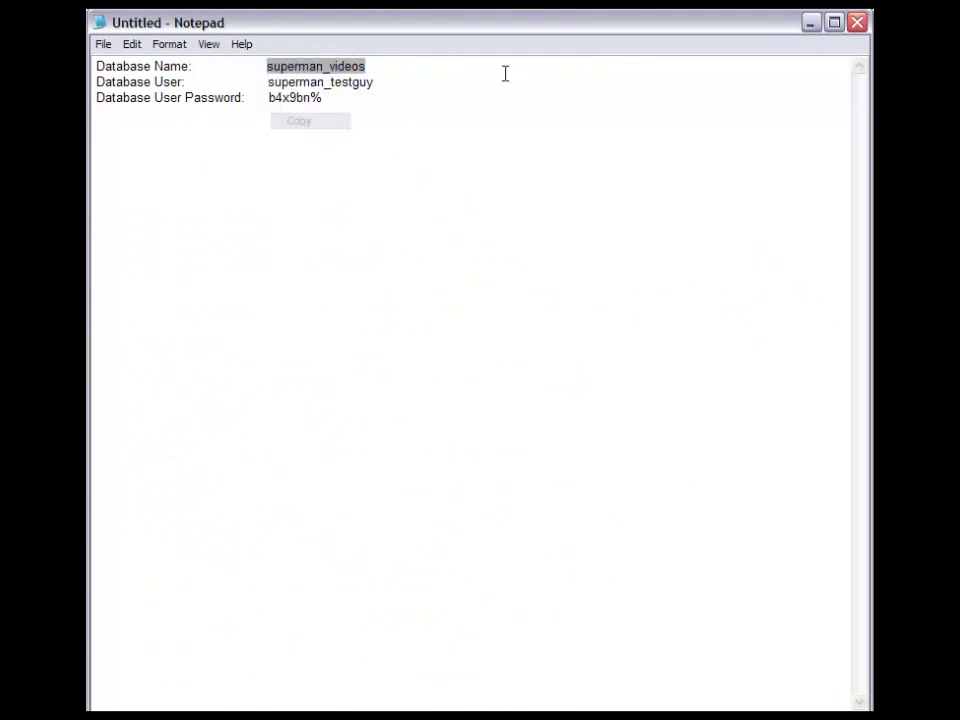
pyautogui.click(810, 22)
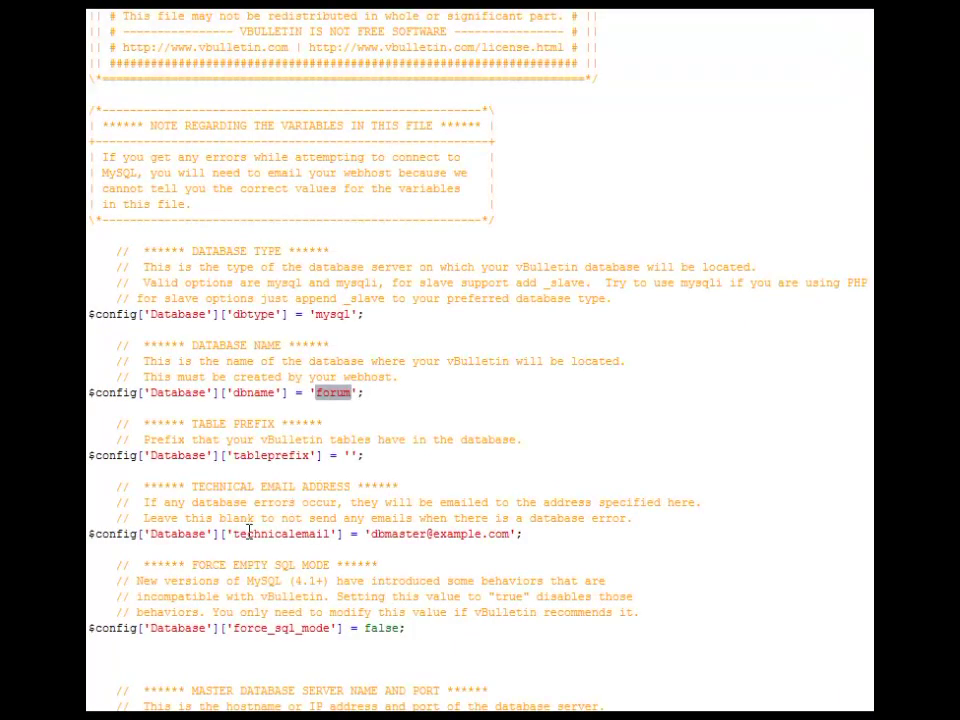
pyautogui.rightClick(334, 396)
pyautogui.click(363, 688)
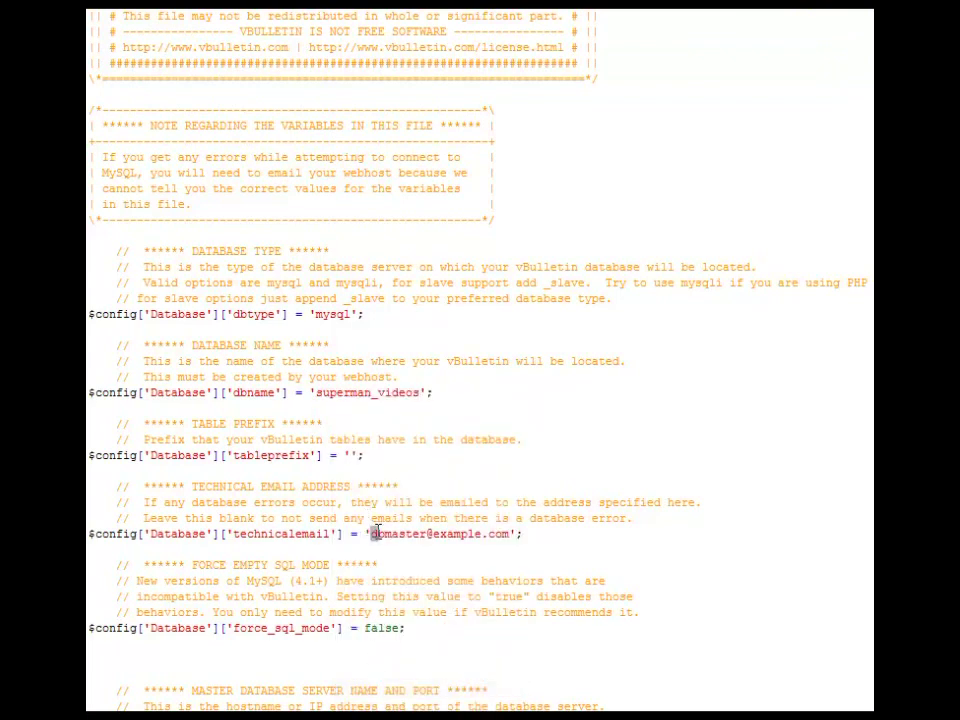
# - Change the technical e-mail's user part to 'youremail' and select its example domain
pyautogui.moveTo(371, 533); pyautogui.dragTo(511, 534)
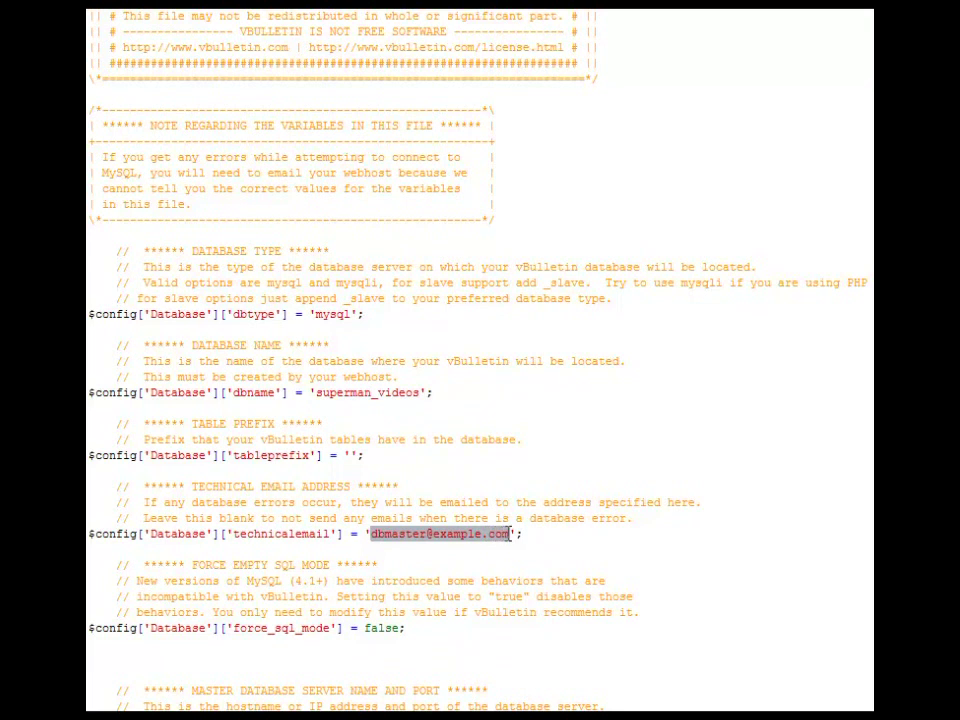
pyautogui.moveTo(428, 534); pyautogui.dragTo(373, 530)
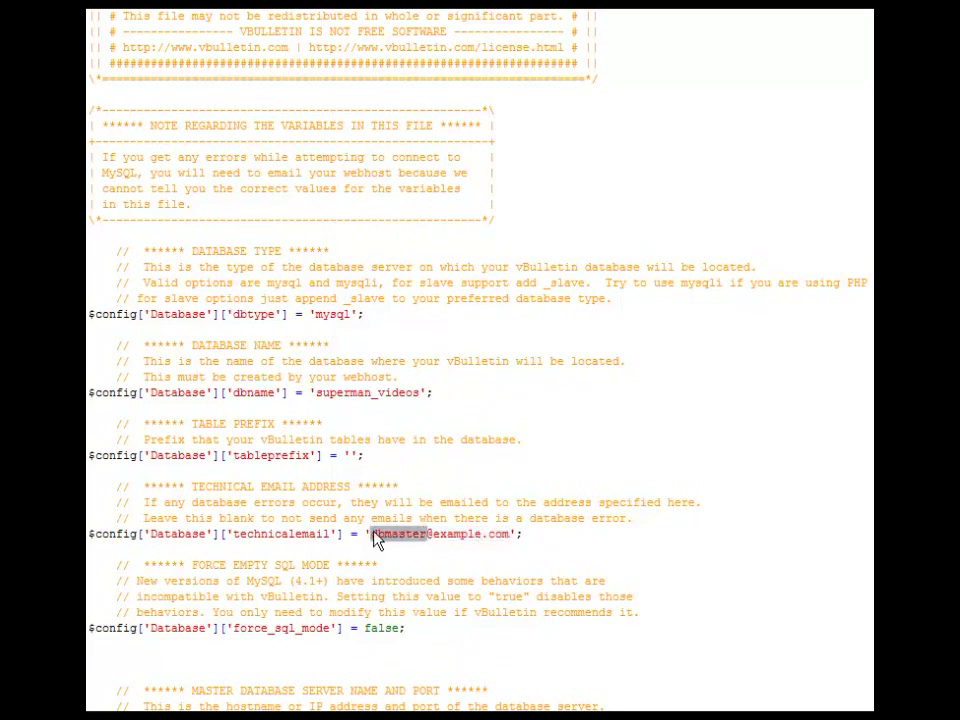
pyautogui.write('youremail')
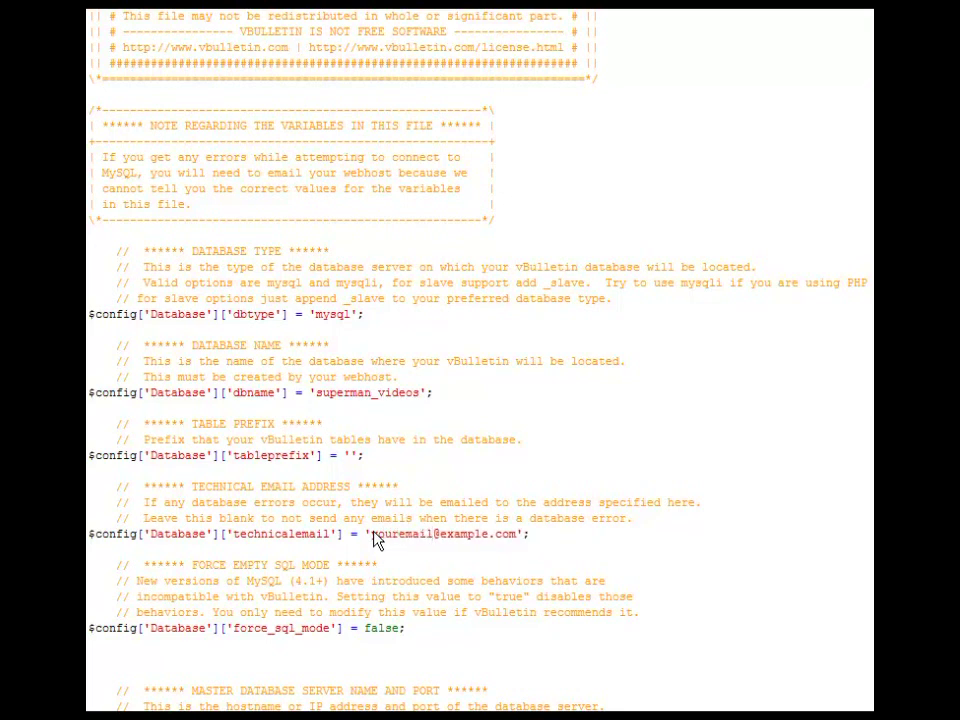
pyautogui.scroll(-1, 392, 557)
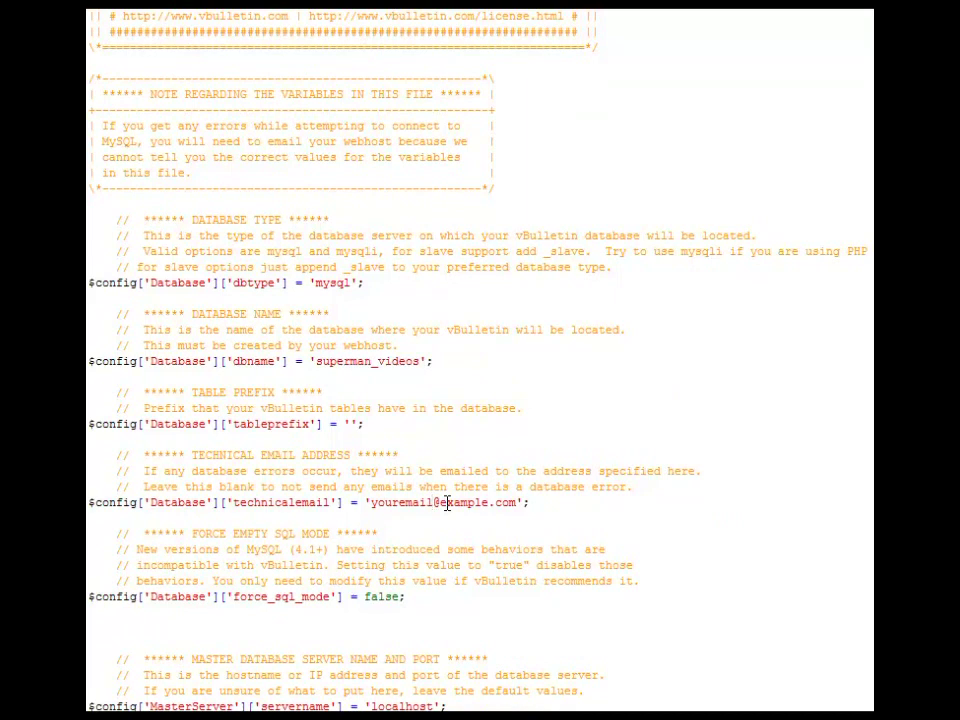
pyautogui.moveTo(441, 502); pyautogui.dragTo(489, 503)
pyautogui.scroll(-2, 505, 509)
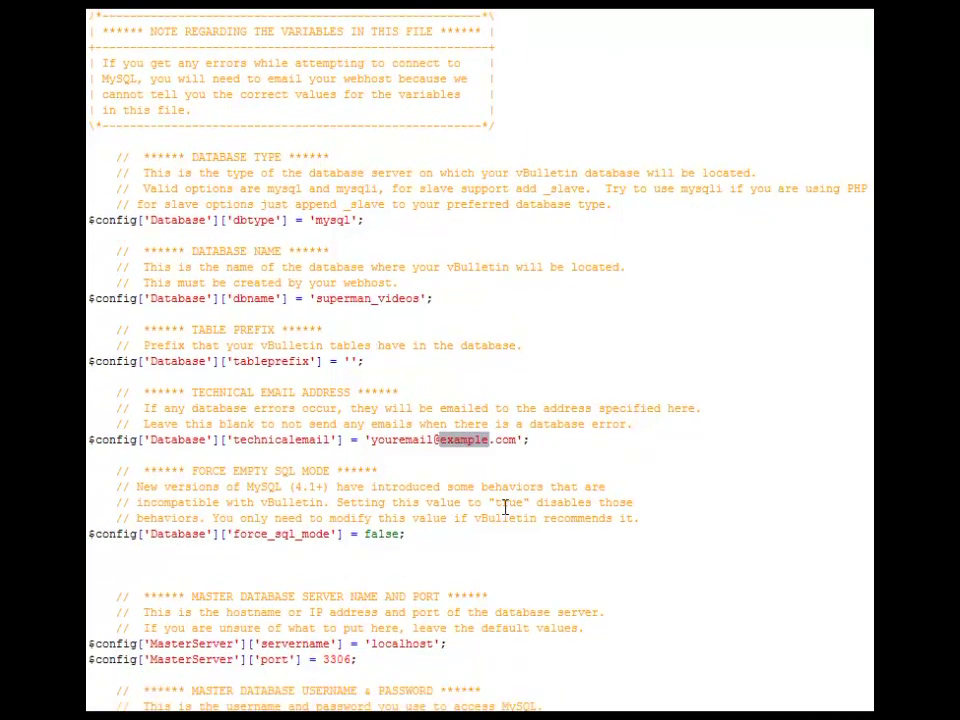
# - Set the MasterServer username from root to superman_testguy
pyautogui.scroll(-3, 386, 536)
pyautogui.scroll(-3, 383, 537)
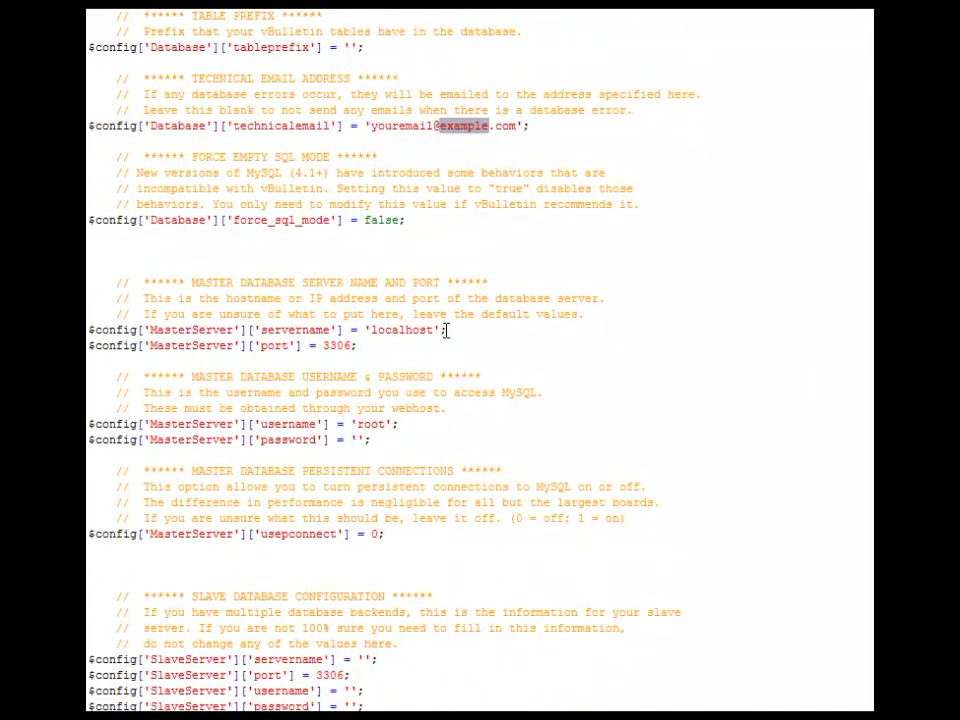
pyautogui.moveTo(436, 330); pyautogui.dragTo(374, 331)
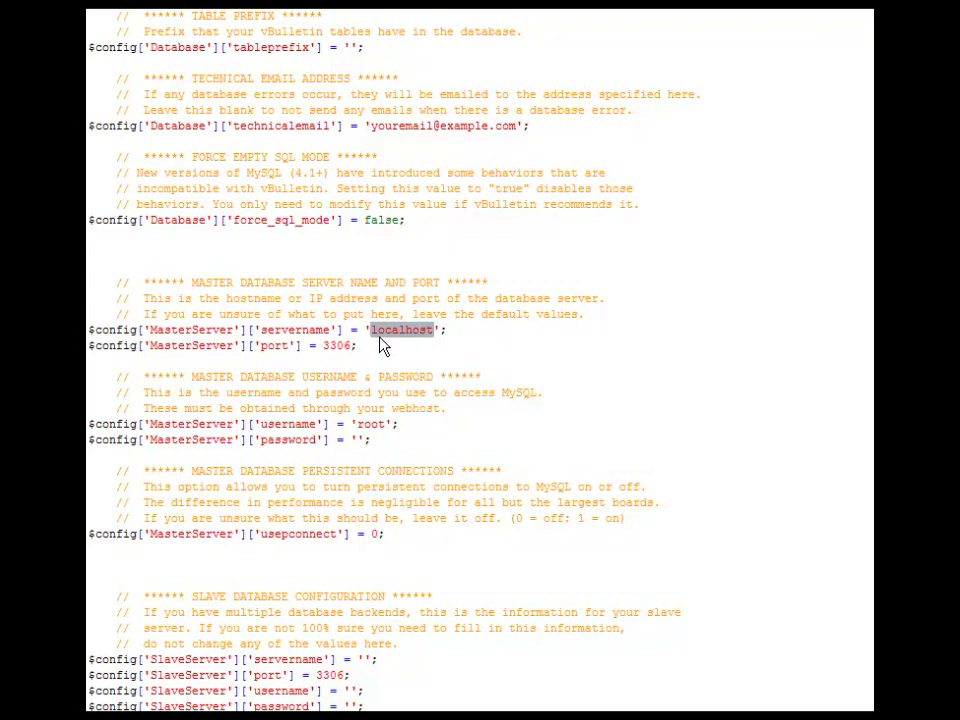
pyautogui.click(378, 331)
pyautogui.moveTo(371, 331); pyautogui.dragTo(433, 331)
pyautogui.moveTo(358, 425); pyautogui.dragTo(387, 425)
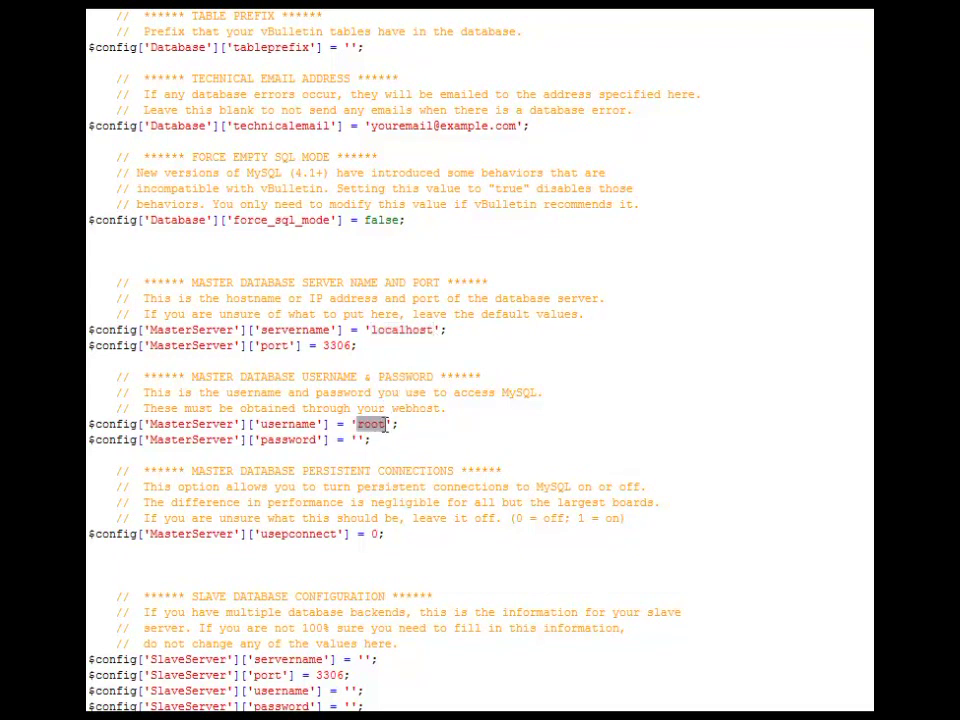
pyautogui.write('superman_')
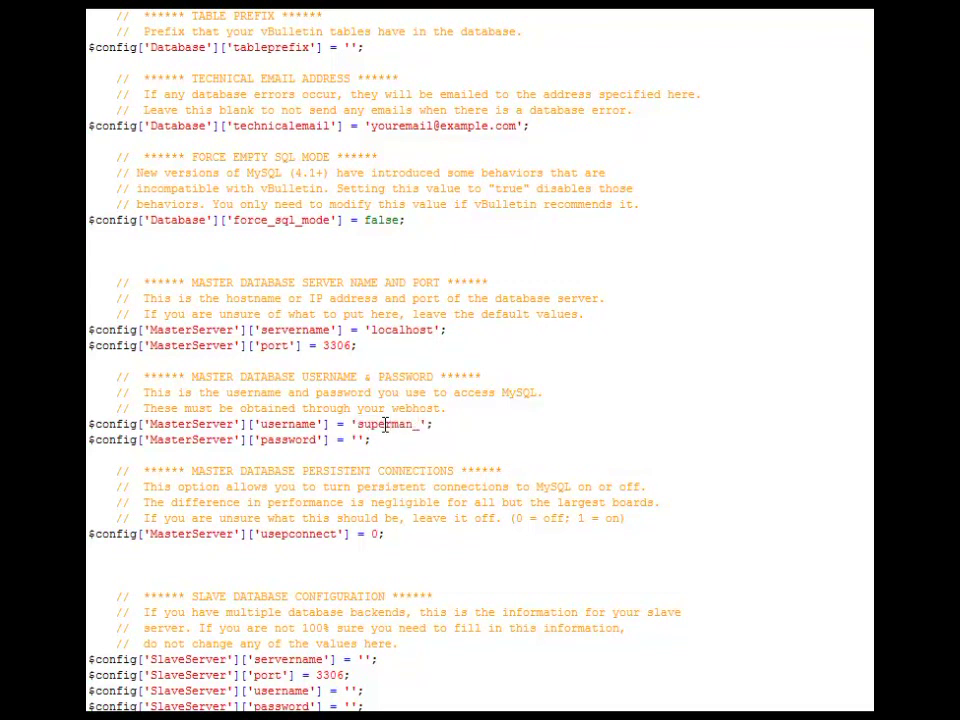
pyautogui.write('testguy')
# - Paste the database user's password from the notes into the empty MasterServer password quotes
pyautogui.hotkey('alt', 'Tab')
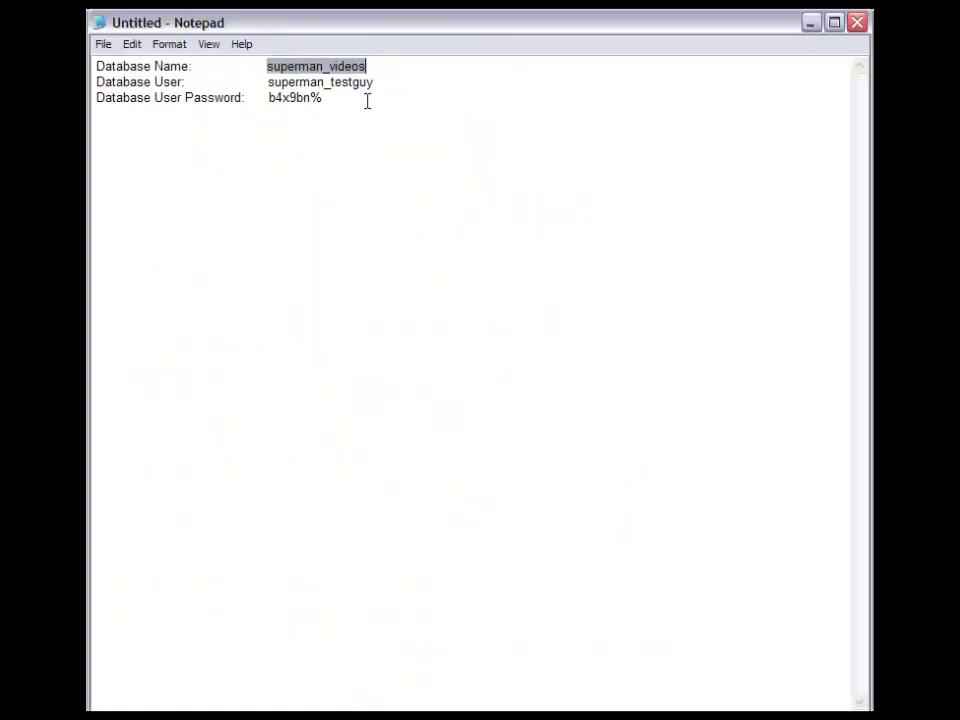
pyautogui.click(356, 96)
pyautogui.moveTo(324, 97); pyautogui.dragTo(269, 100)
pyautogui.rightClick(269, 100)
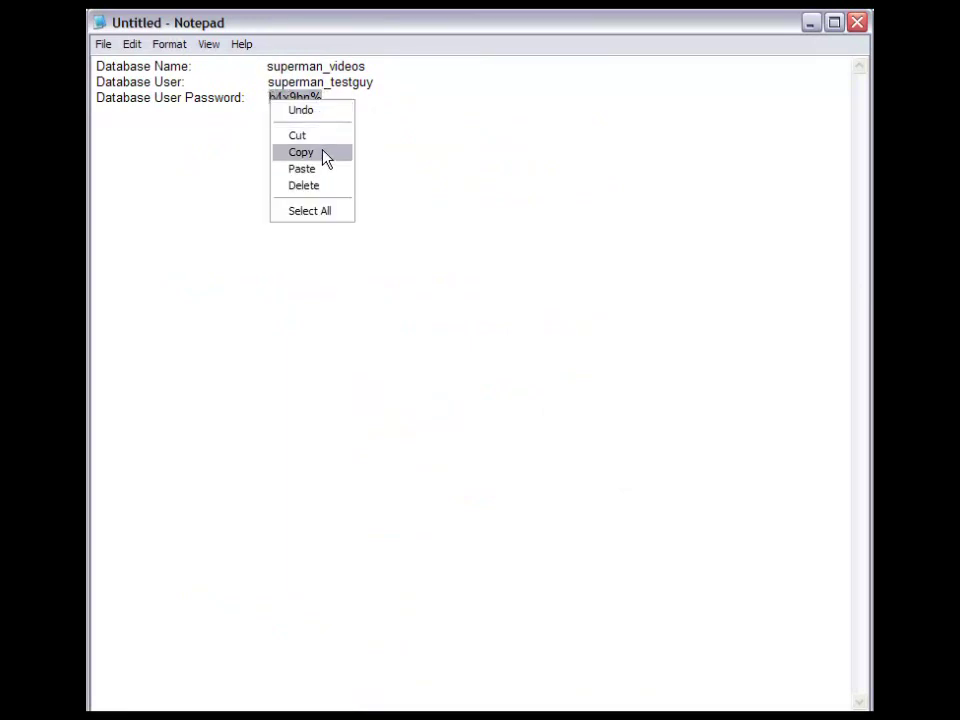
pyautogui.click(318, 155)
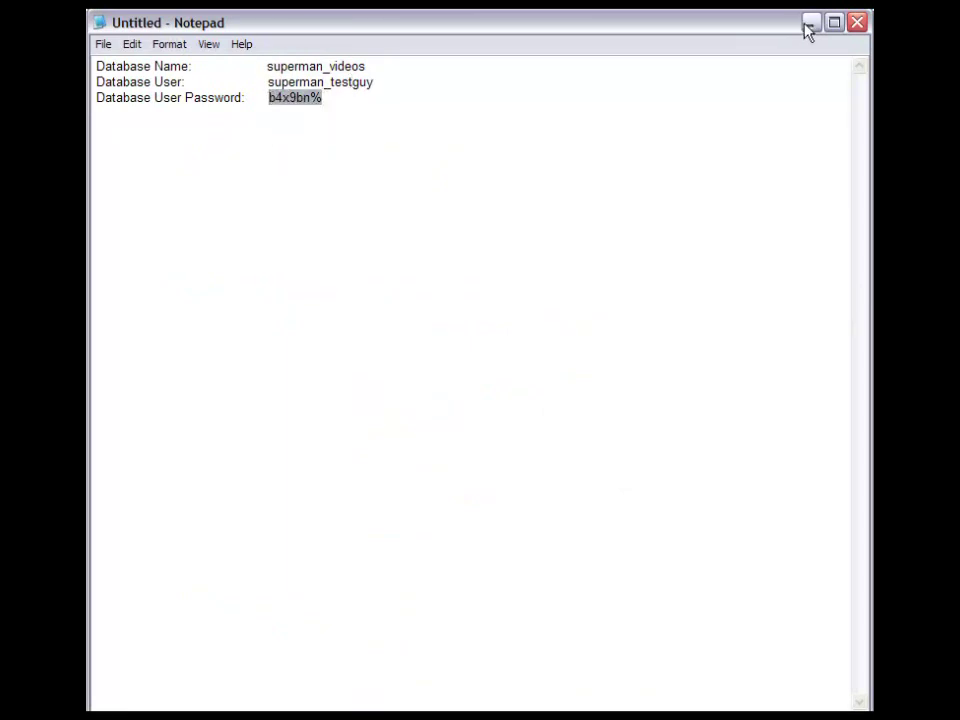
pyautogui.hotkey('alt', 'Tab')
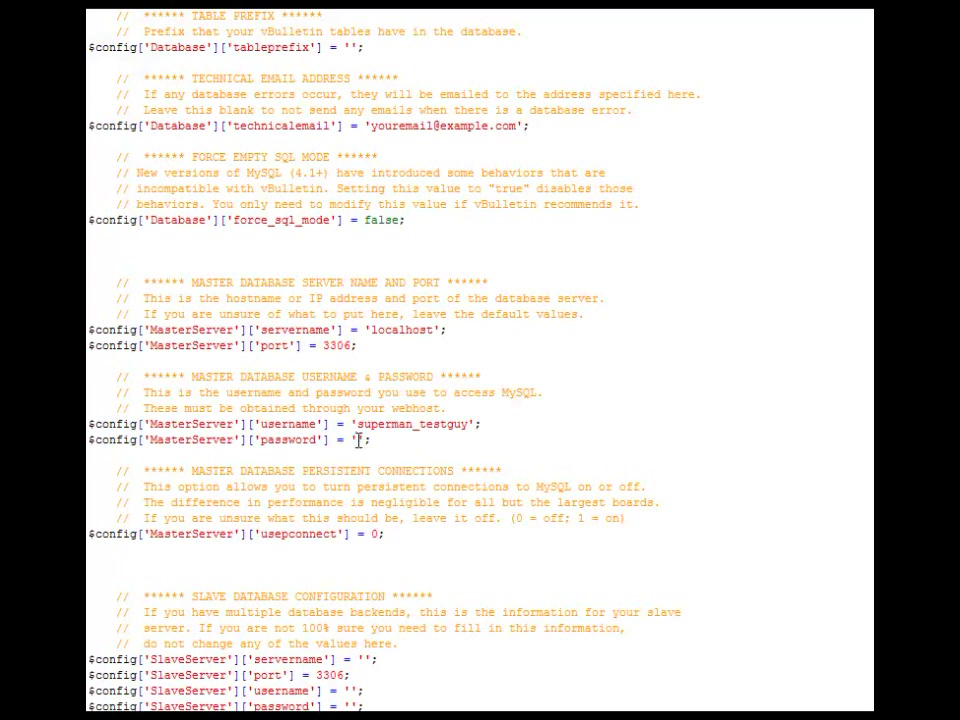
pyautogui.rightClick(357, 441)
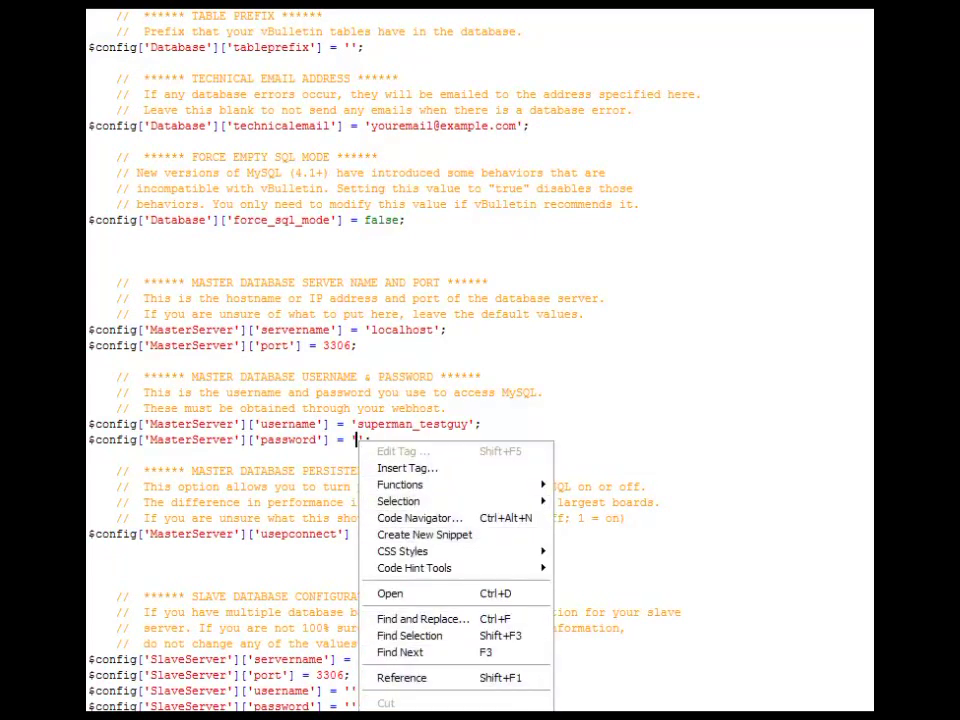
pyautogui.click(388, 707)
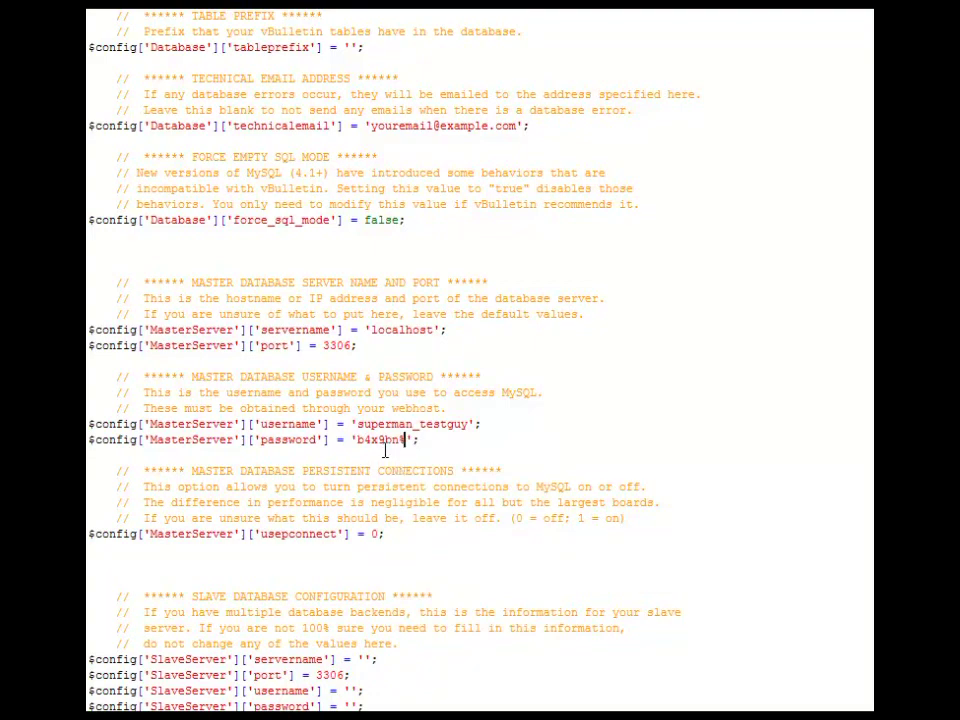
# - Review the filled-in database username and password in config.php, then save the file
pyautogui.scroll(-5, 386, 454)
pyautogui.scroll(-10, 383, 452)
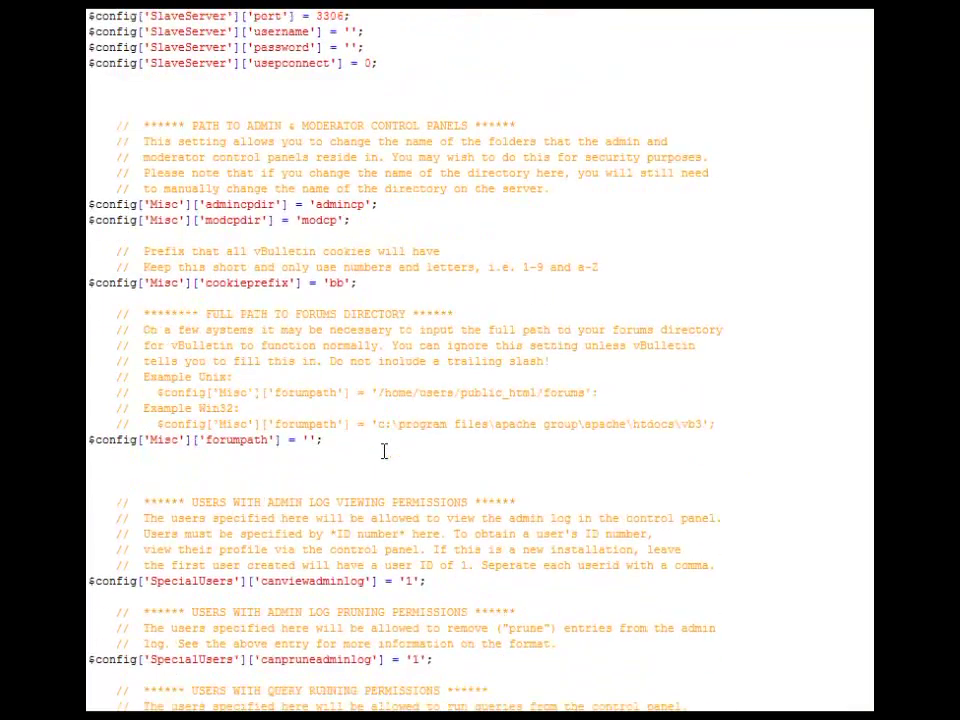
pyautogui.scroll(-15, 383, 451)
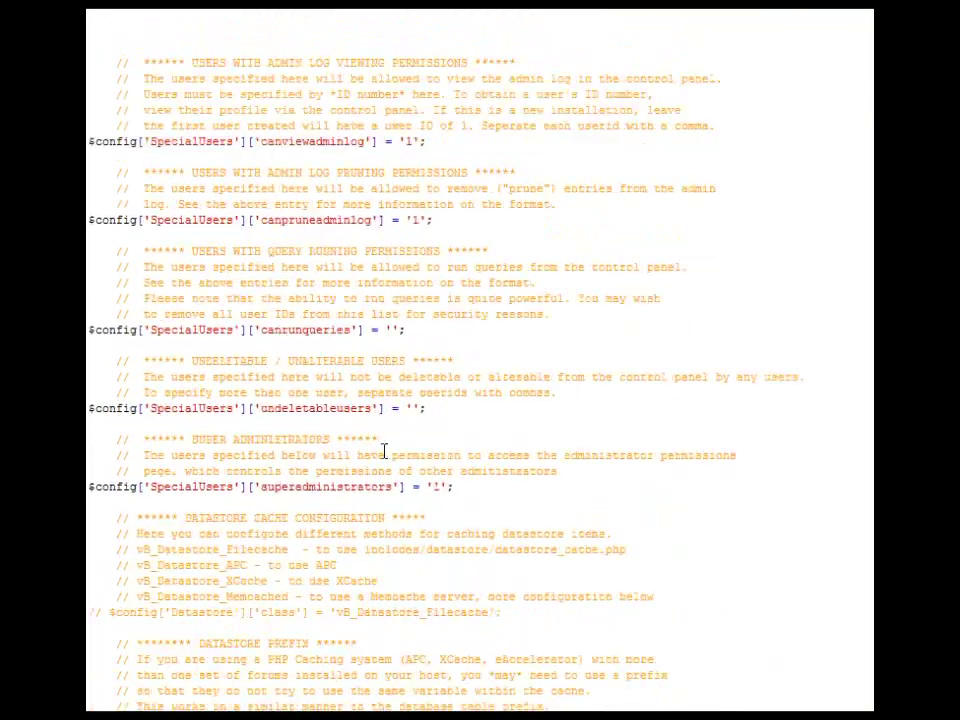
pyautogui.scroll(-9, 383, 452)
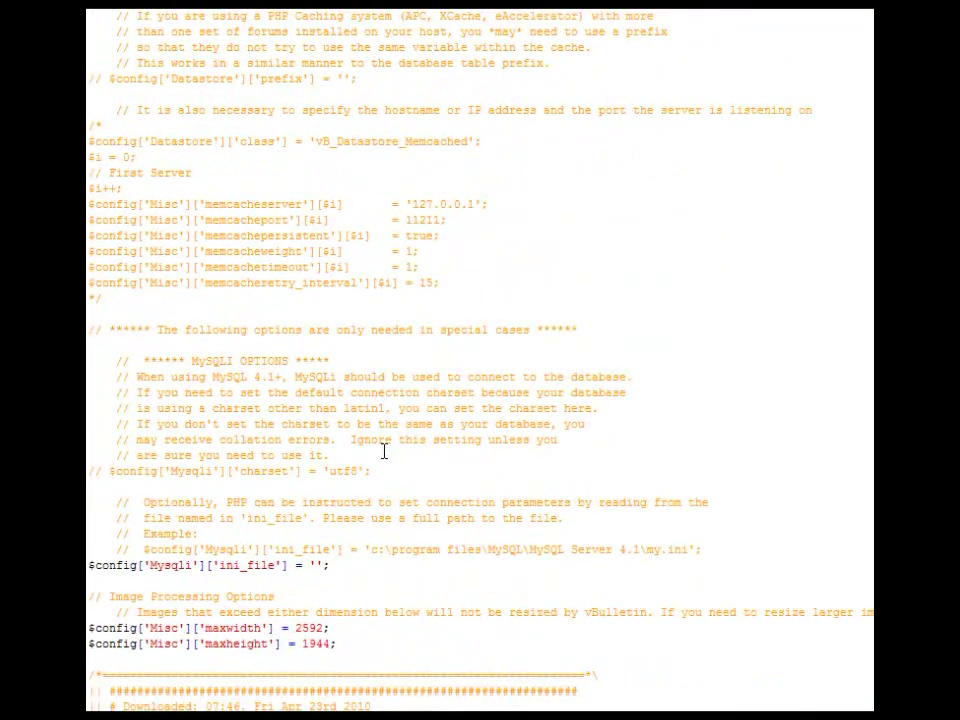
pyautogui.scroll(12, 383, 415)
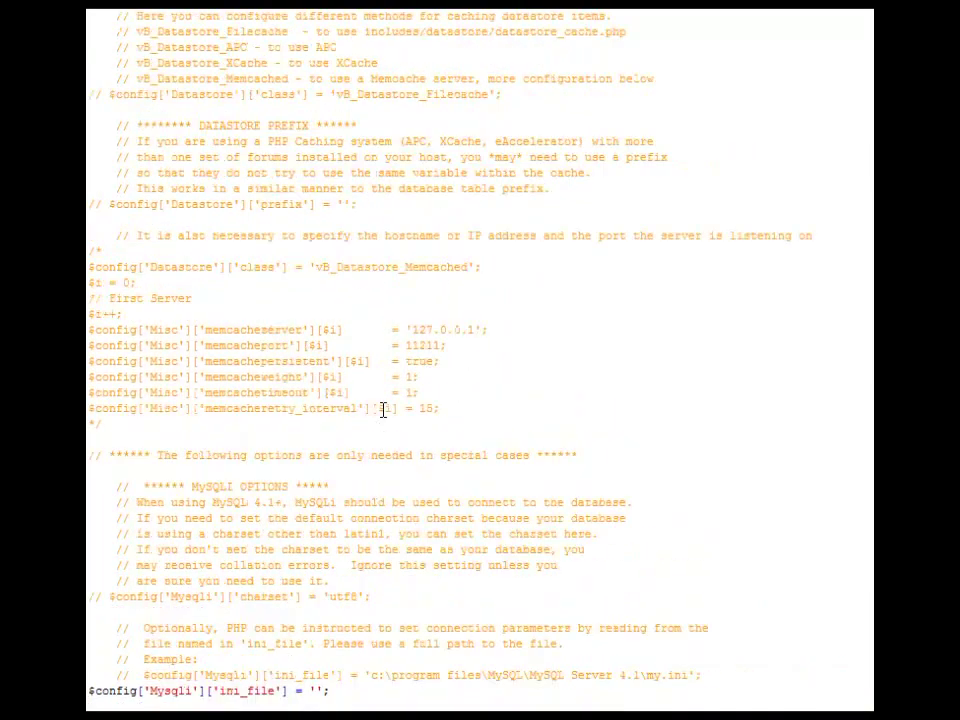
pyautogui.scroll(3, 383, 408)
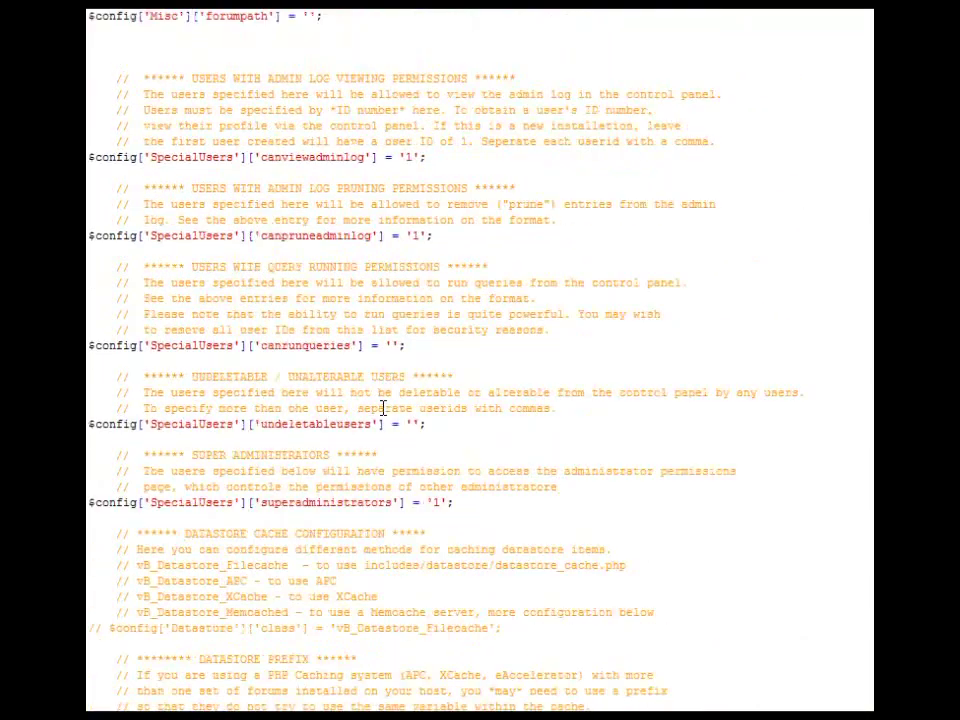
pyautogui.scroll(18, 385, 408)
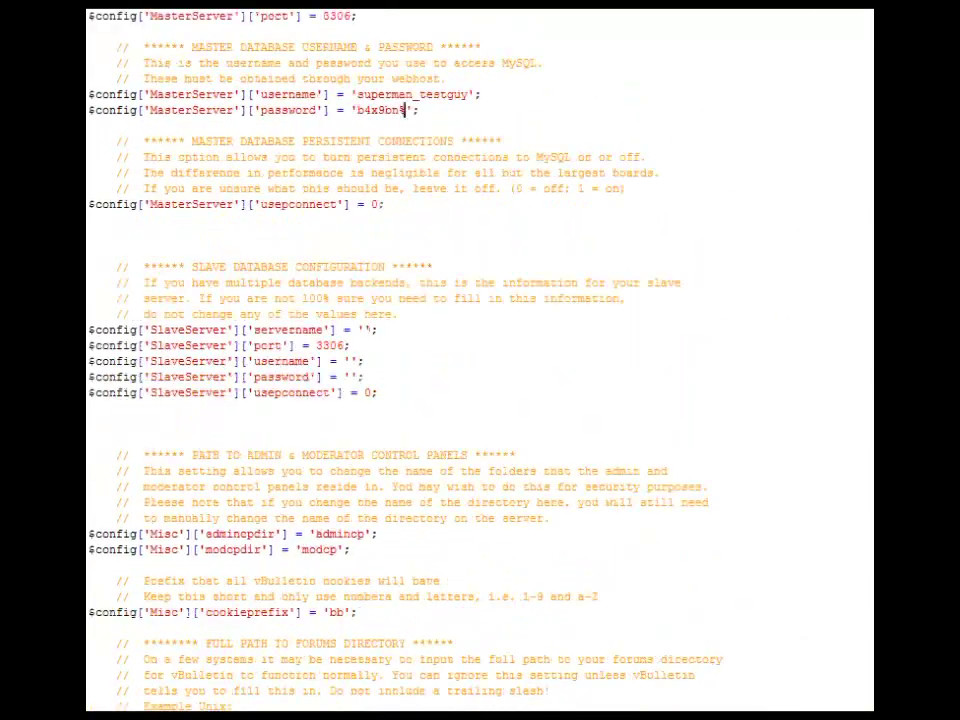
pyautogui.hotkey('alt', 'f')
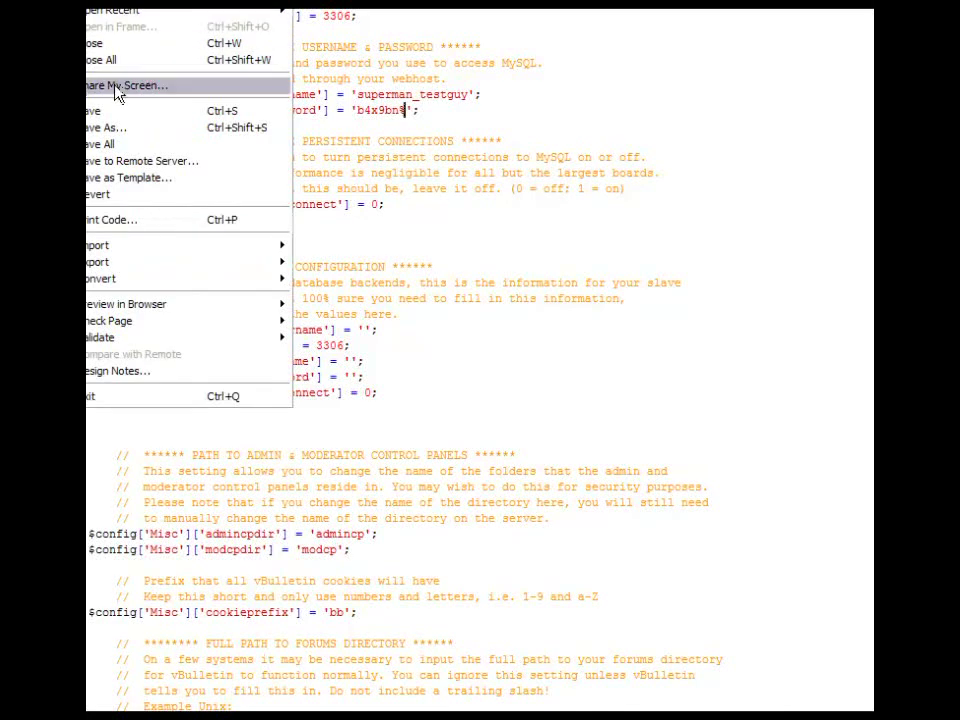
pyautogui.click(113, 110)
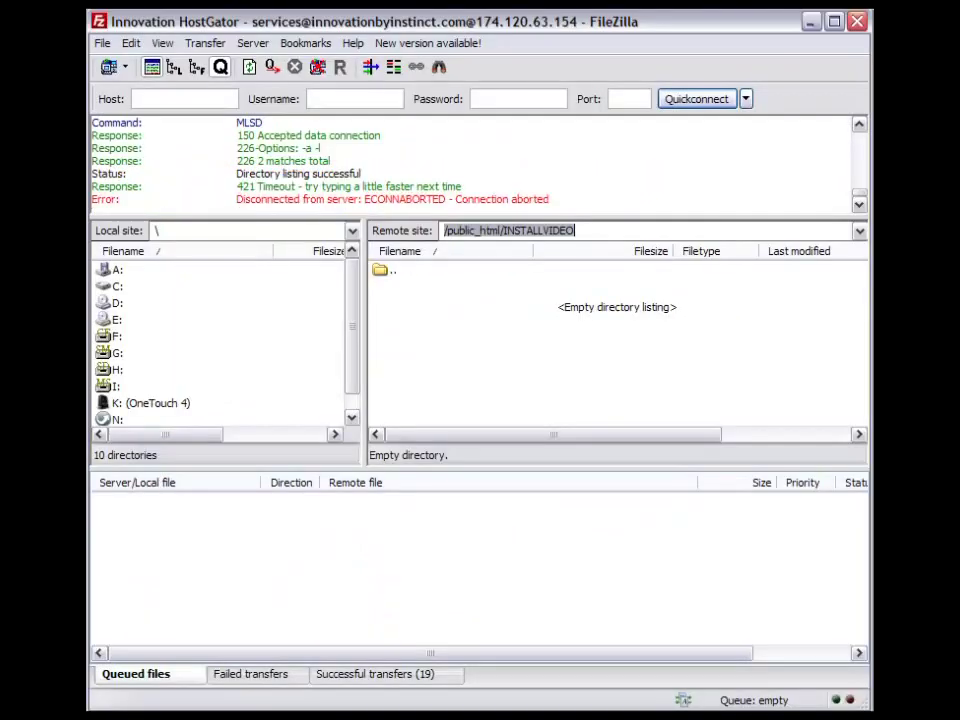
# - In FileZilla, deselect the Remote site path field showing /public_html/INSTALLVIDEO
pyautogui.click(617, 364)
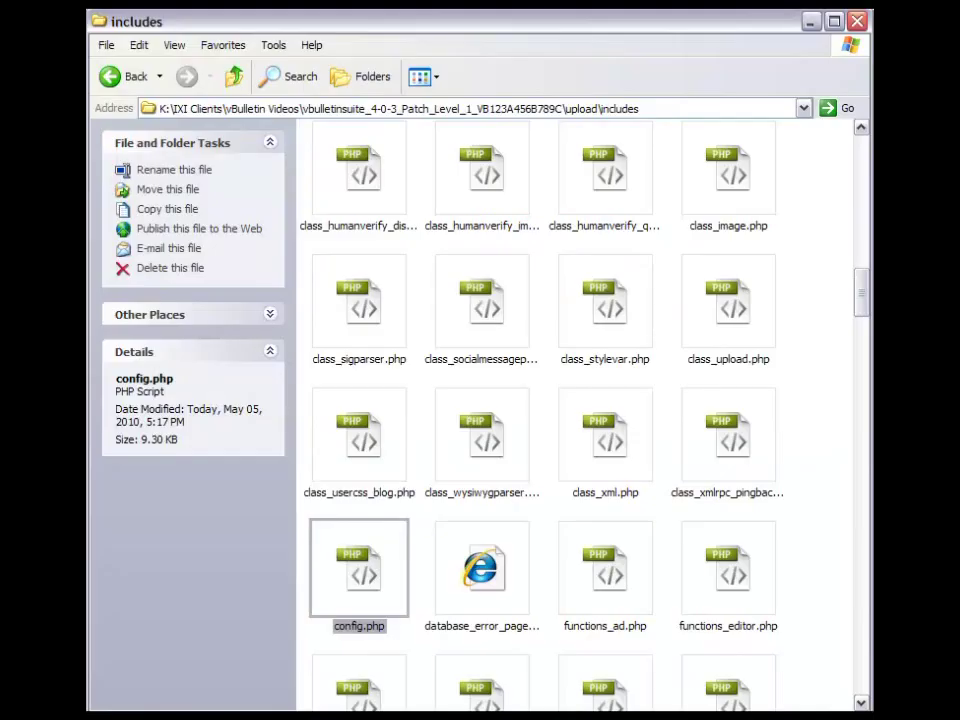
# - Upload all upload-folder items except Thumbs.db into FileZilla's remote /public_html/INSTALLVIDEO folder
pyautogui.click(233, 77)
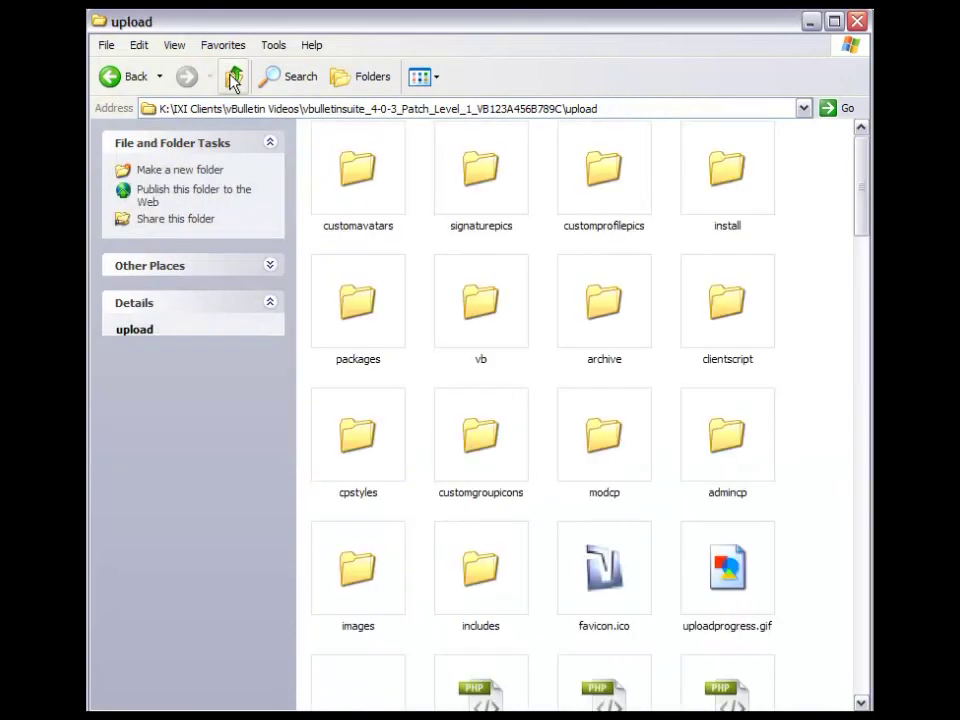
pyautogui.click(233, 77)
pyautogui.doubleClick(474, 172)
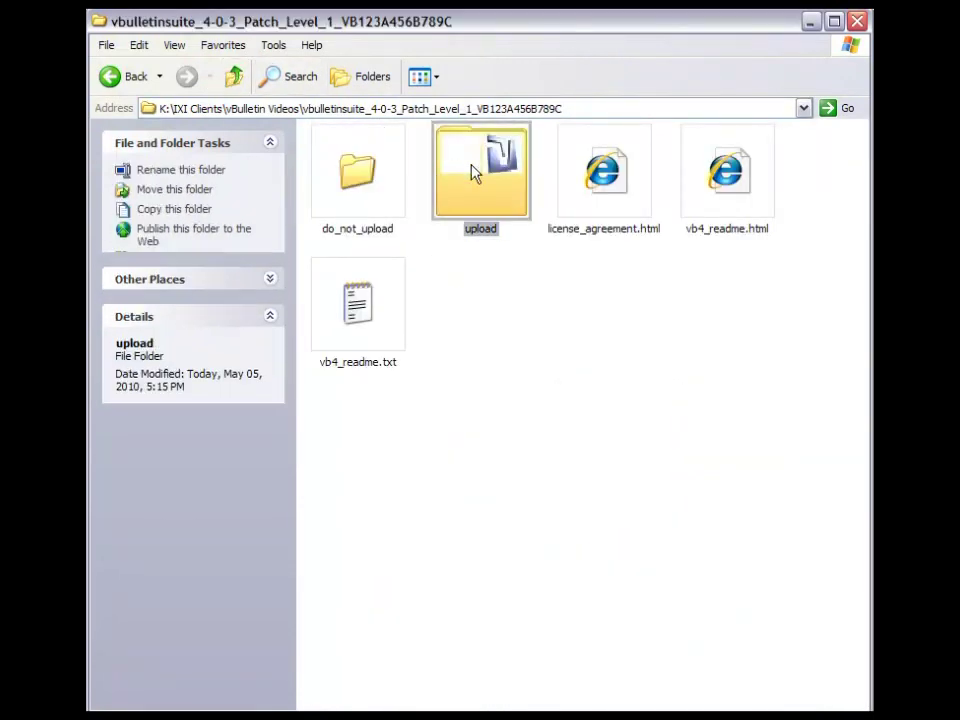
pyautogui.moveTo(804, 148); pyautogui.dragTo(323, 714)
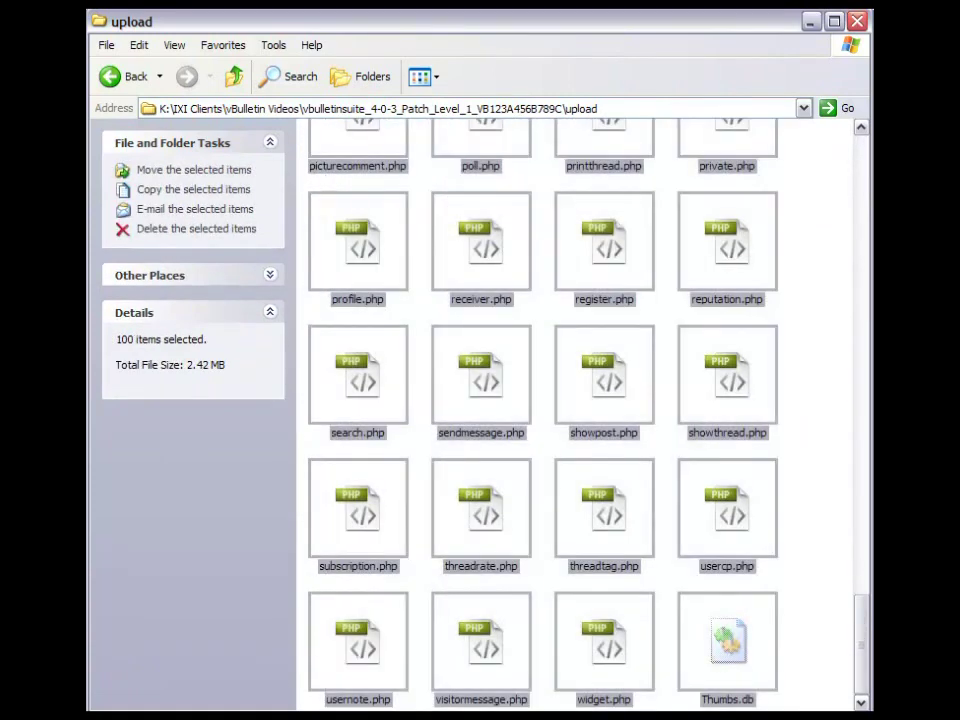
pyautogui.keyDown('ctrl'); pyautogui.click(731, 641); pyautogui.keyUp('ctrl')
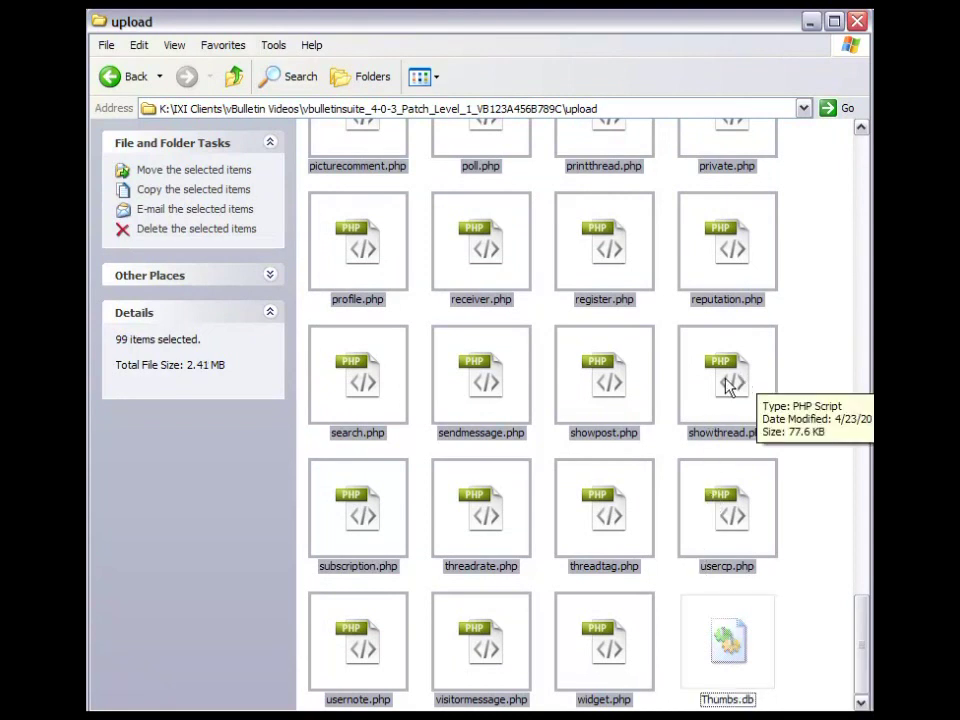
pyautogui.moveTo(726, 392); pyautogui.dragTo(540, 369)
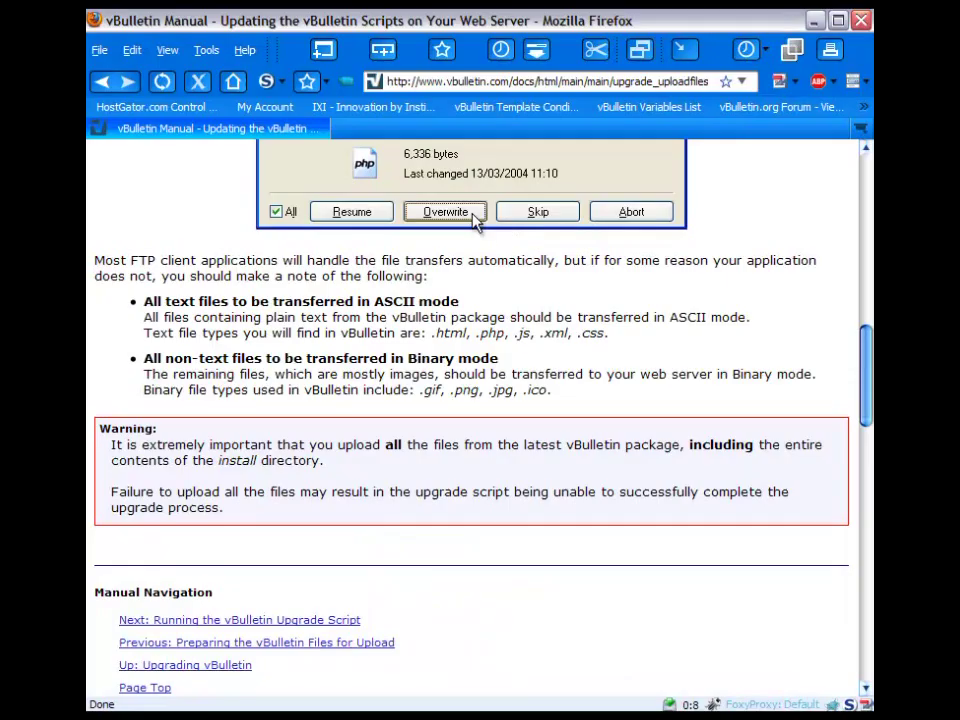
# - Scroll the vBulletin manual up to the 'File exists' overwrite dialog screenshot
pyautogui.scroll(1, 557, 321)
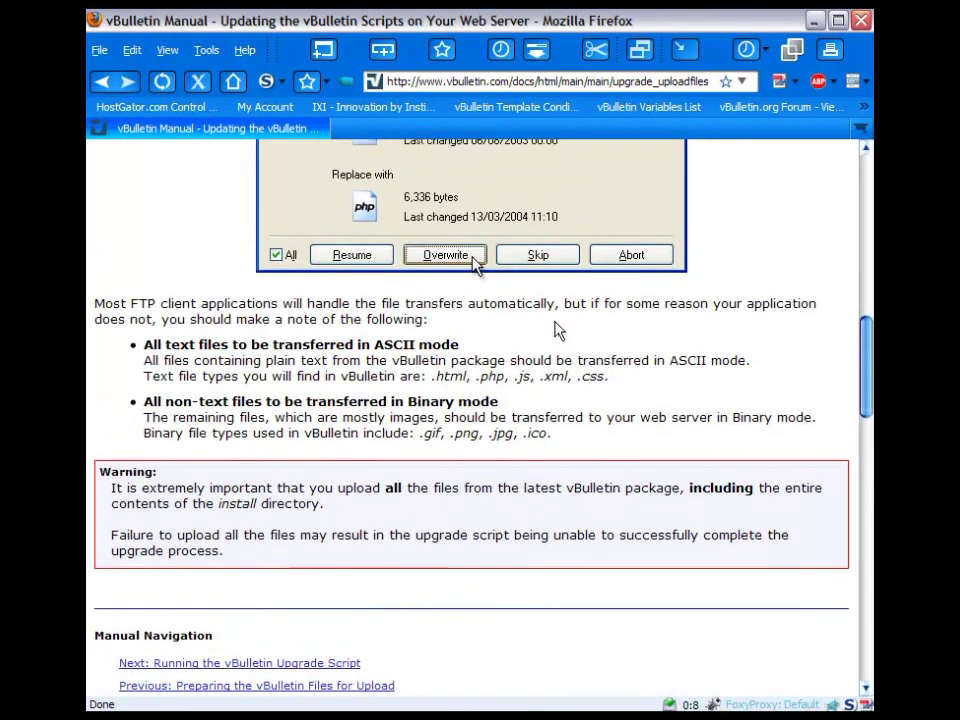
pyautogui.scroll(2, 557, 330)
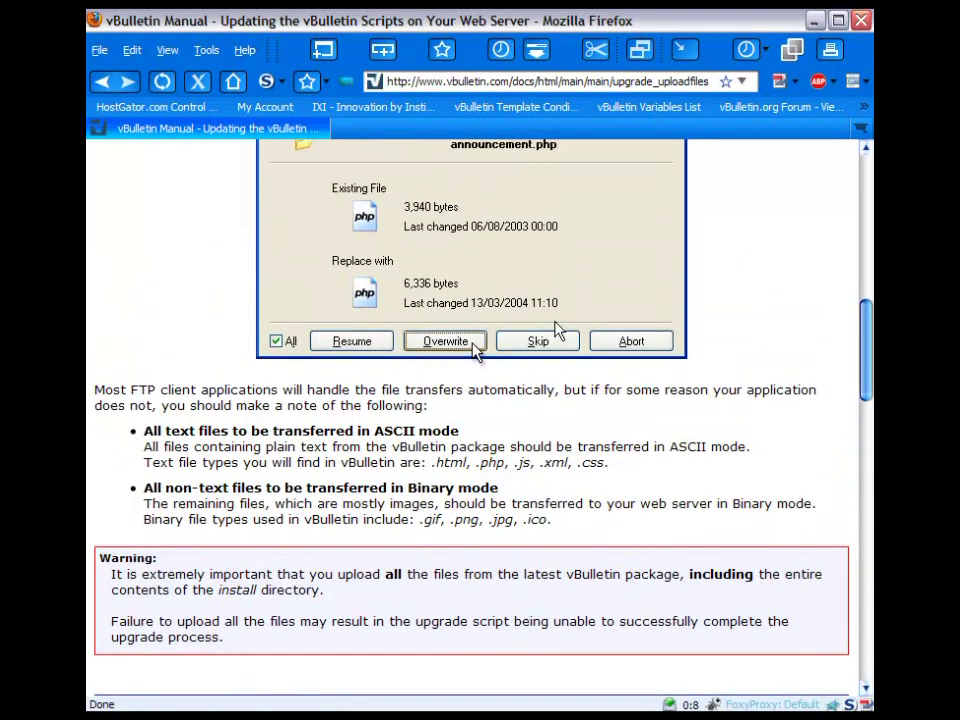
pyautogui.scroll(1, 557, 329)
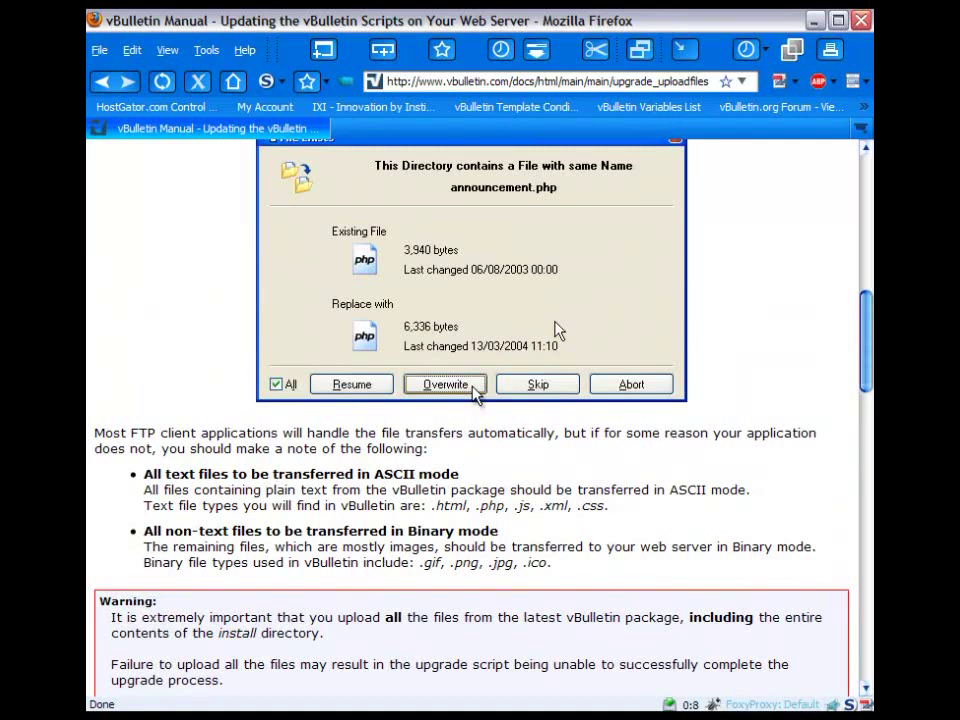